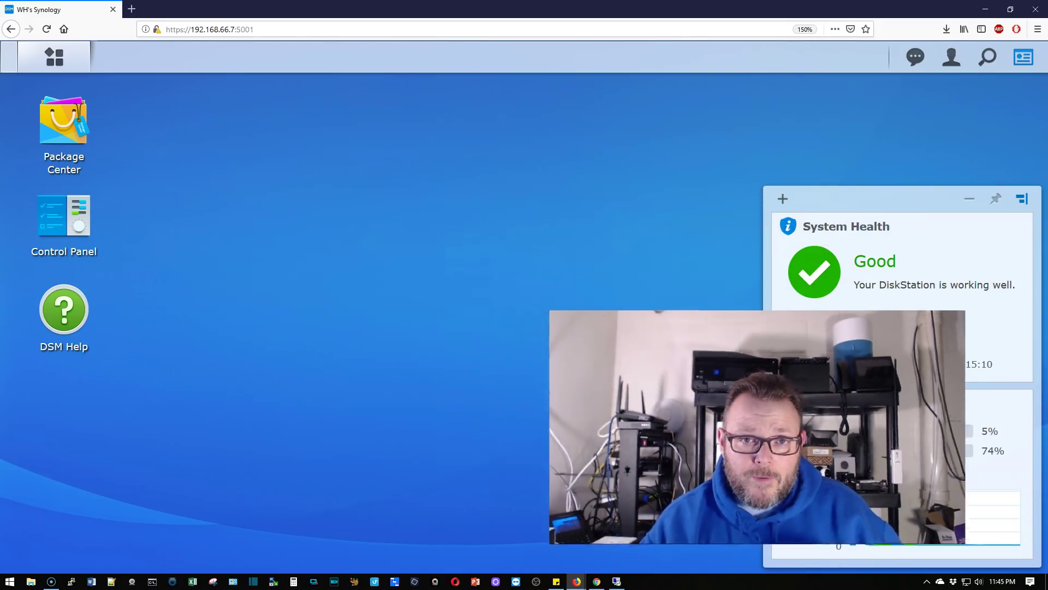
In Package Center's All Packages, filter by Backup and install Active Backup for Business.
click(77, 143)
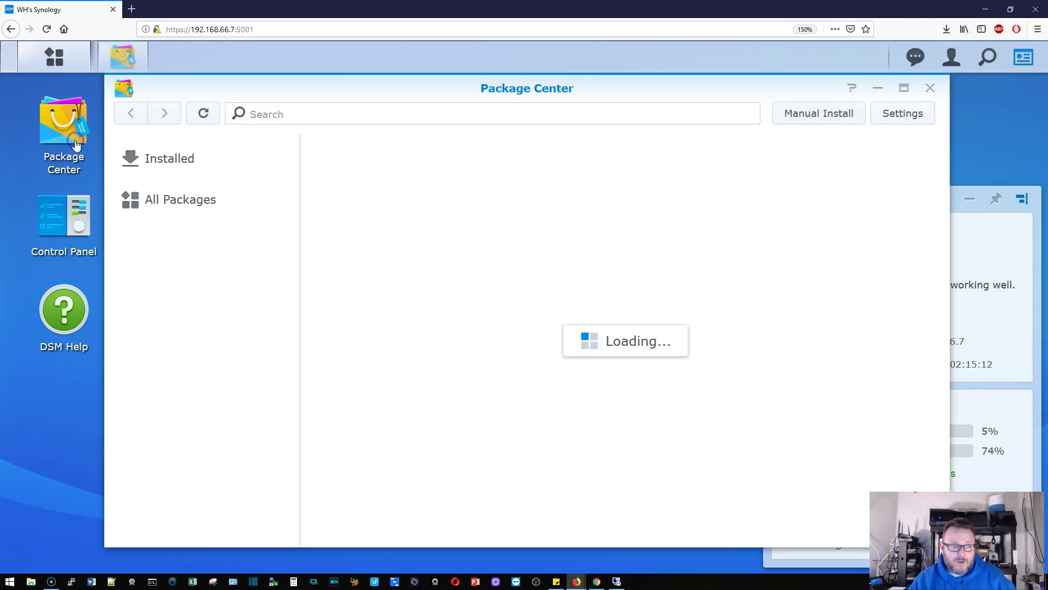
click(224, 211)
click(398, 402)
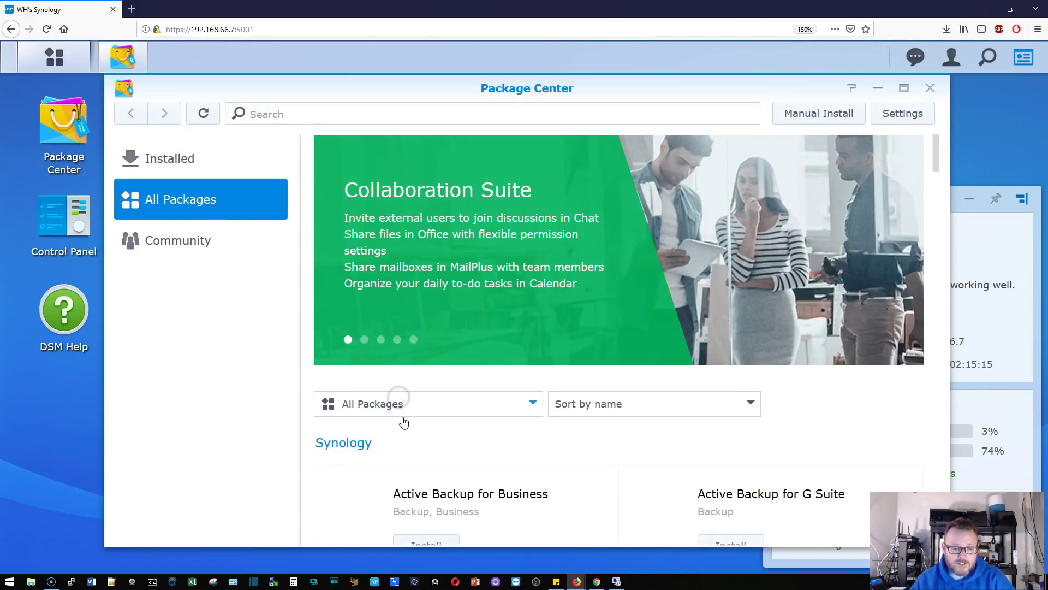
click(458, 404)
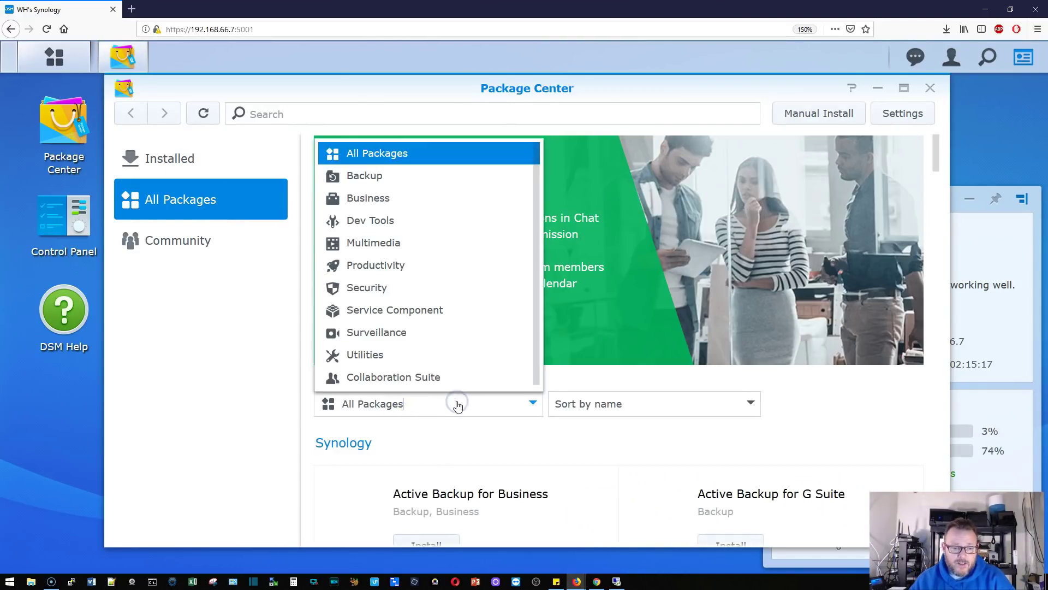
click(386, 175)
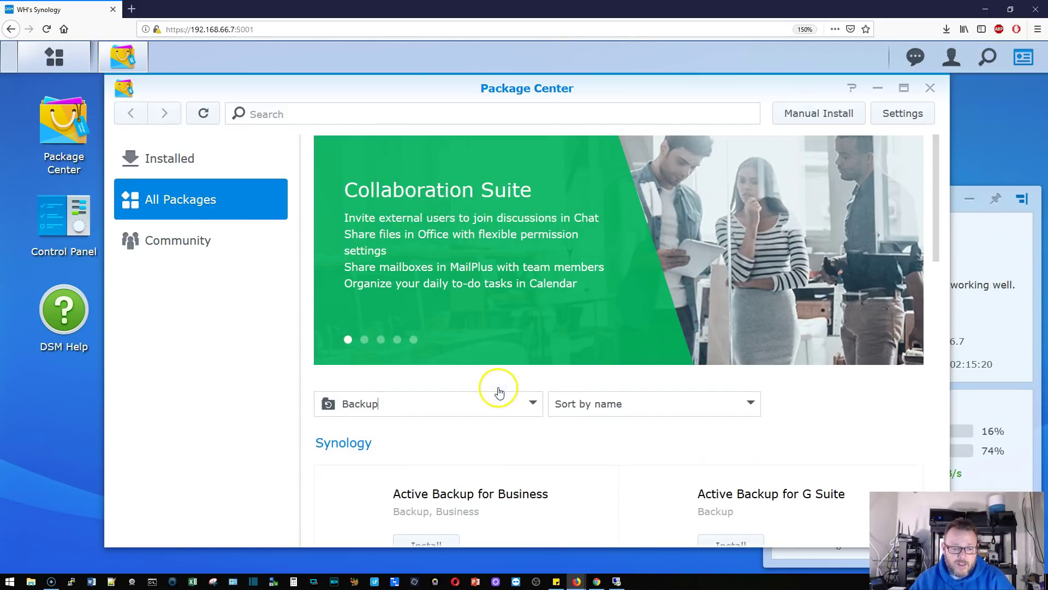
scroll(481, 396, down, 3)
click(434, 383)
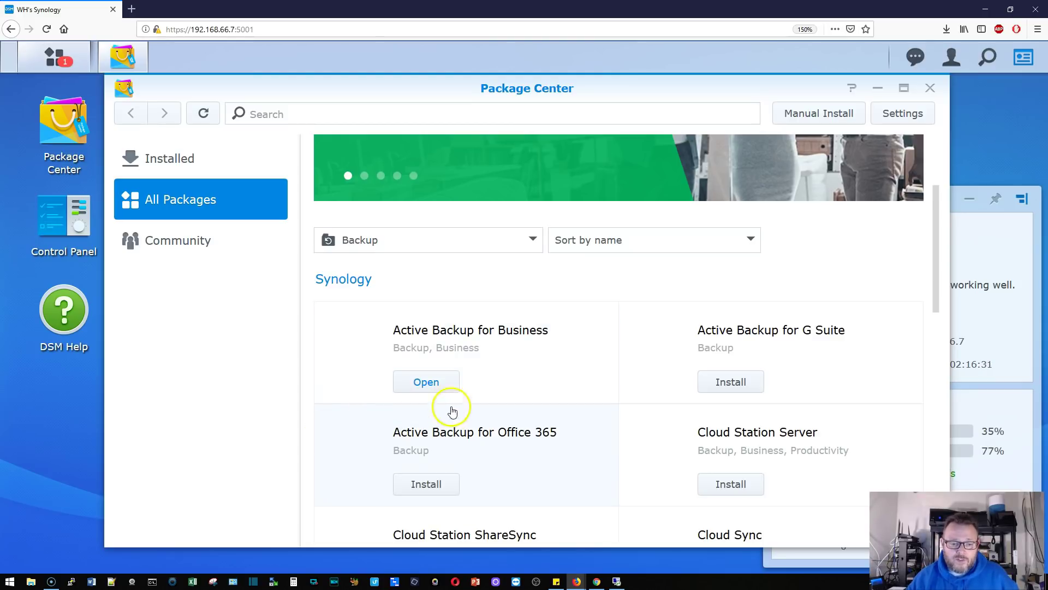
Launch Active Backup for Business and activate it with a Synology Account after accepting the privacy statement.
click(433, 391)
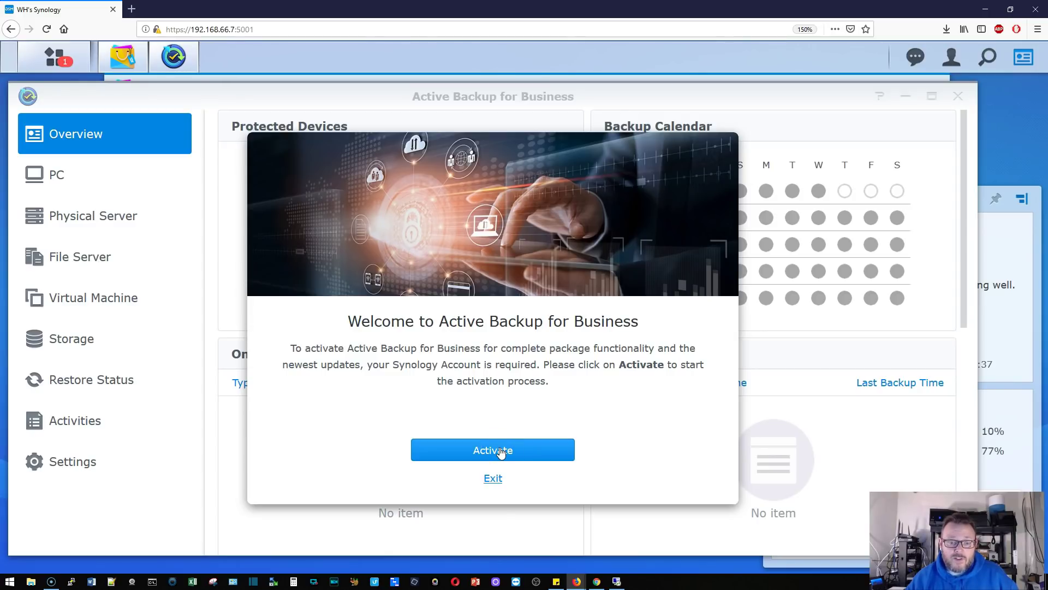
click(499, 451)
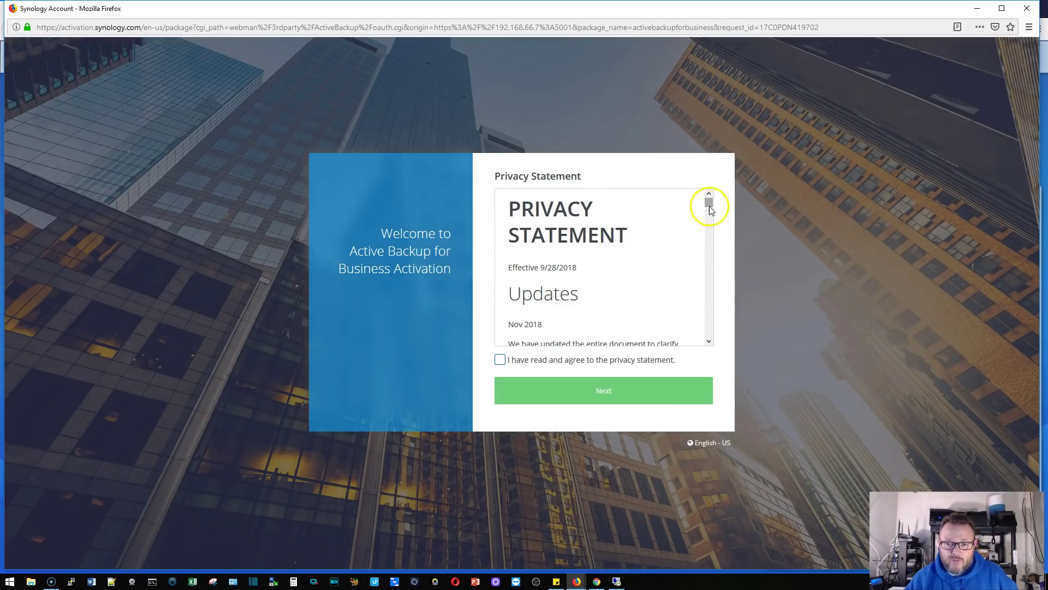
drag(710, 205, 709, 352)
click(501, 359)
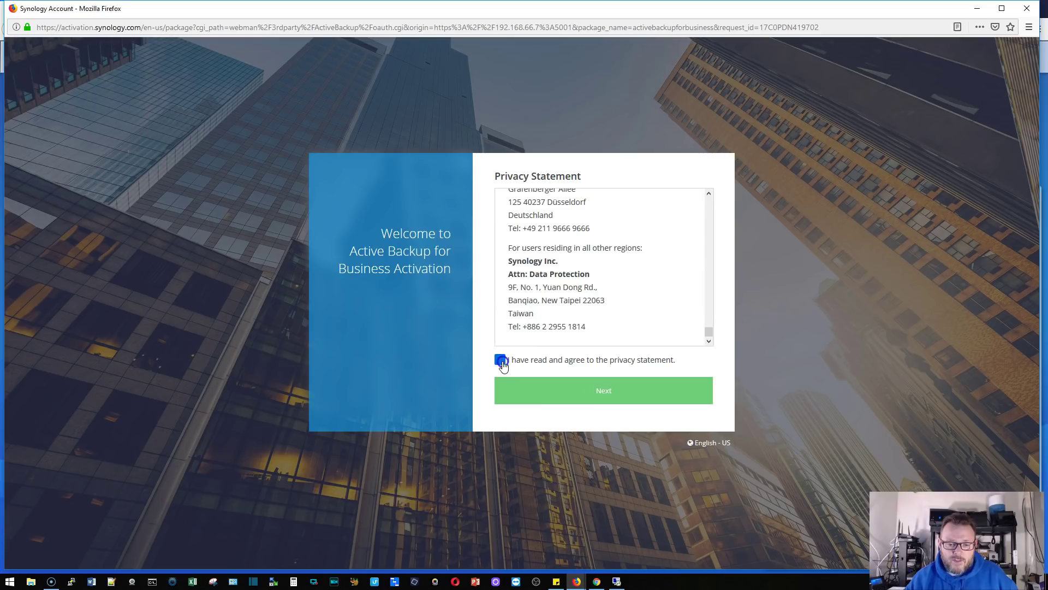
click(612, 392)
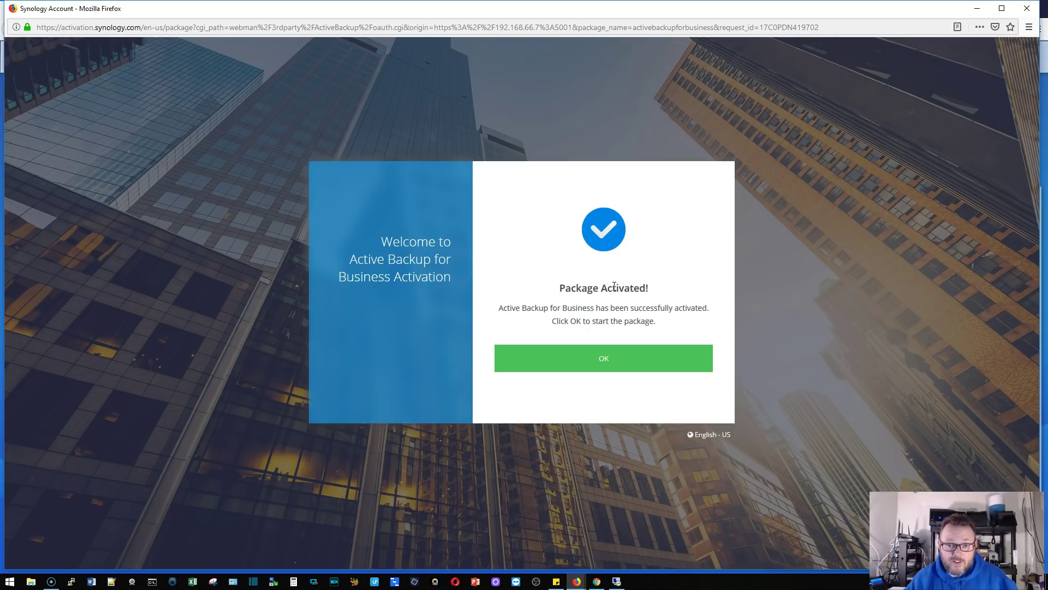
click(621, 363)
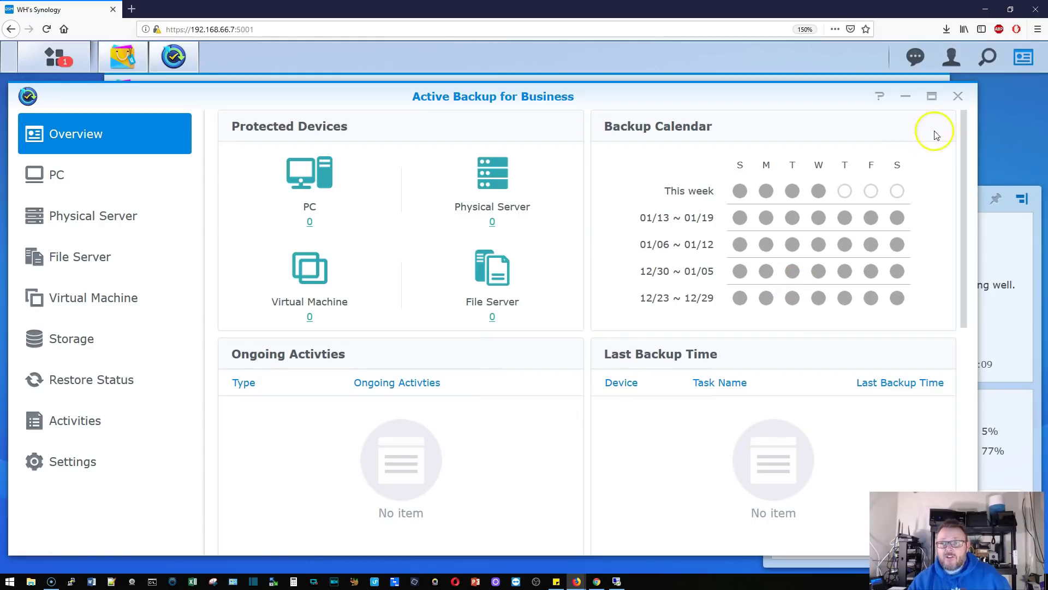
Maximize the app and tour PC, Physical Server, File Server, VM, Storage, Restore, Log and Settings templates, ending on PC.
click(932, 97)
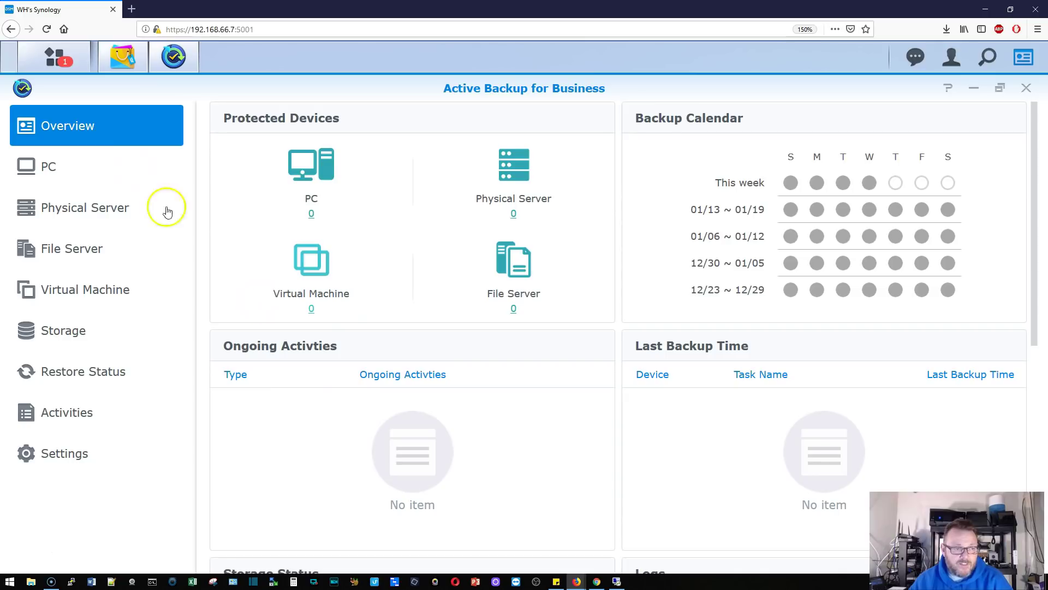
click(54, 166)
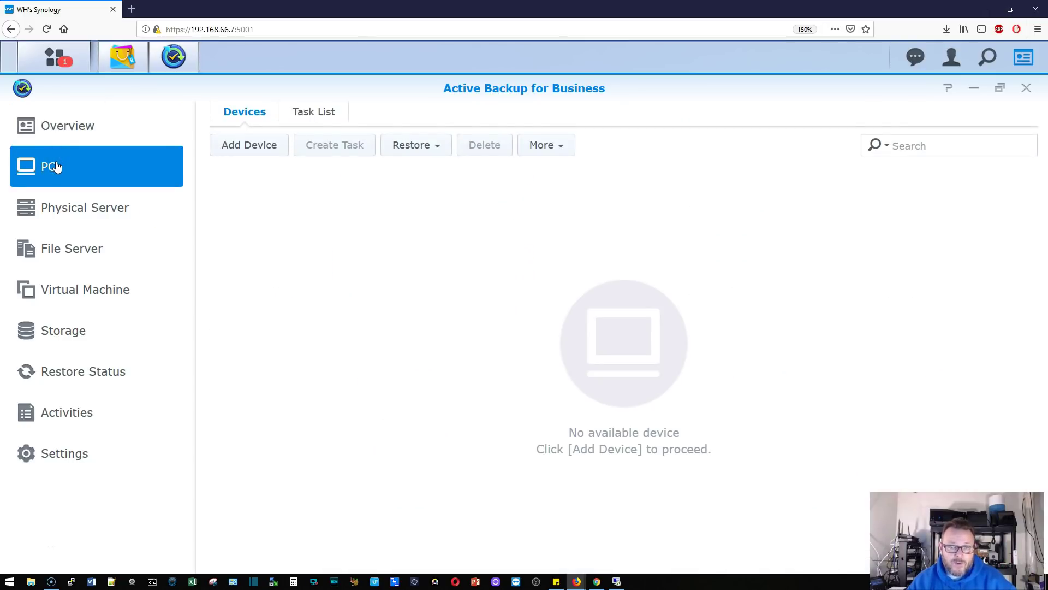
click(60, 217)
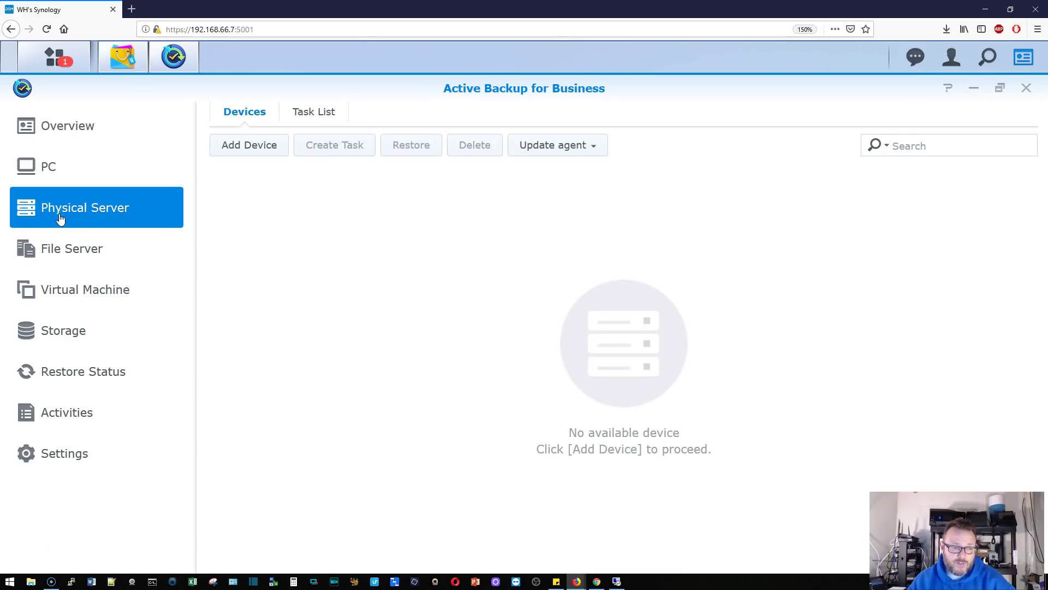
click(62, 254)
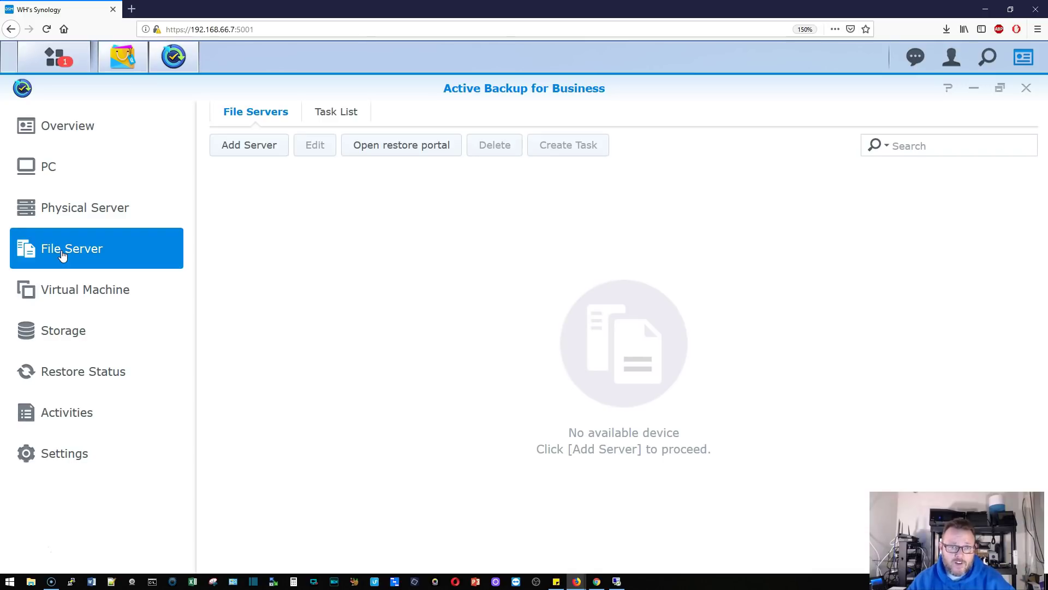
click(50, 292)
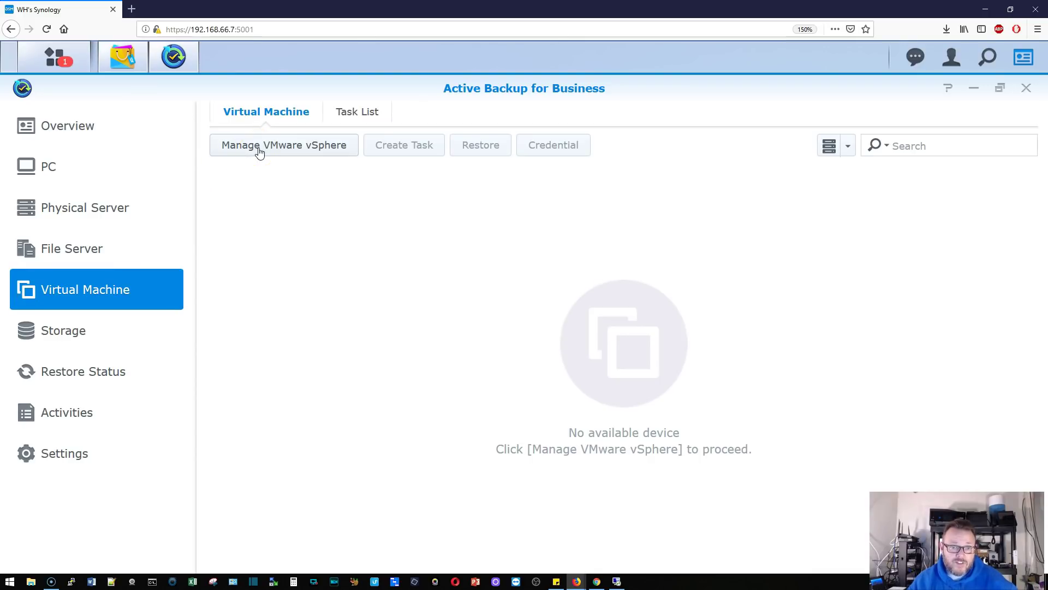
click(77, 334)
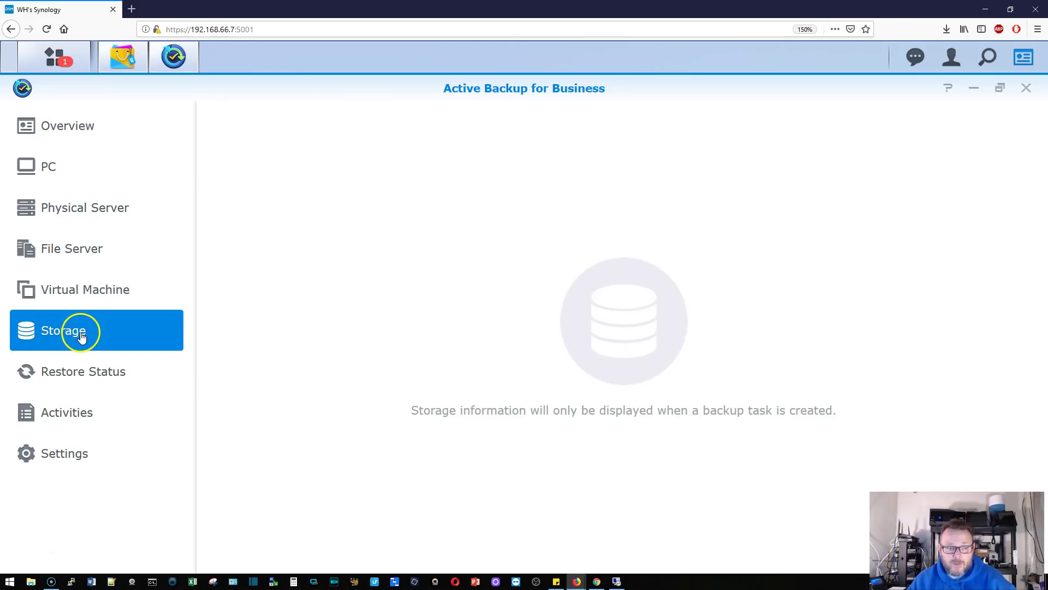
click(94, 378)
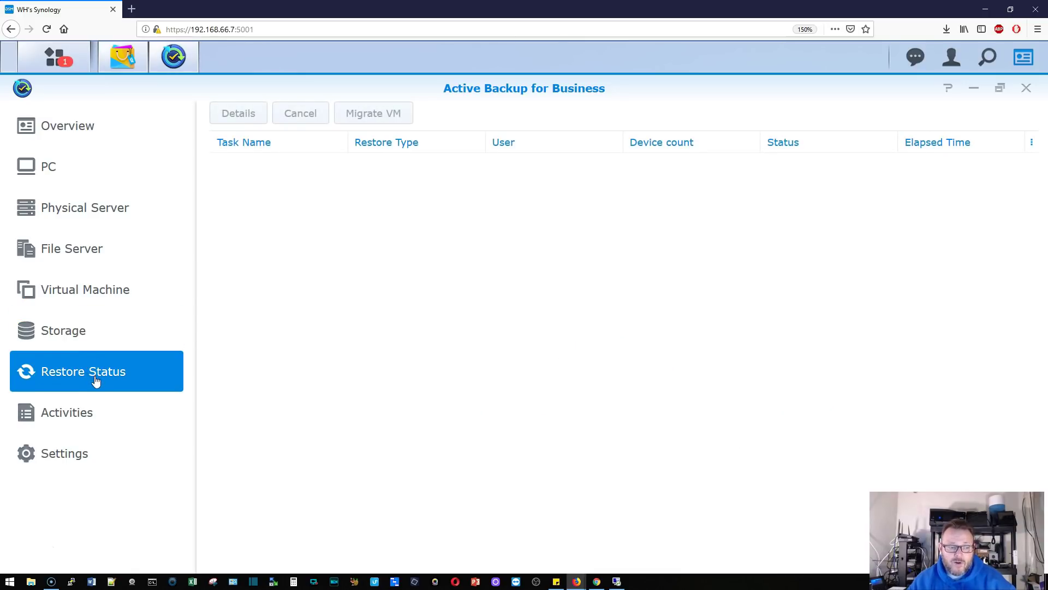
click(93, 422)
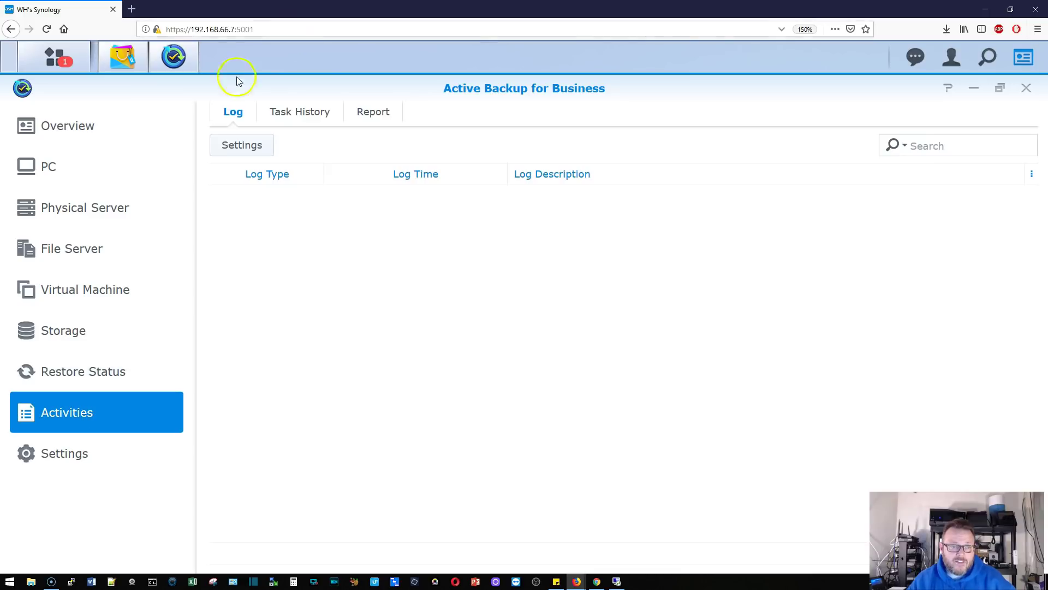
click(86, 454)
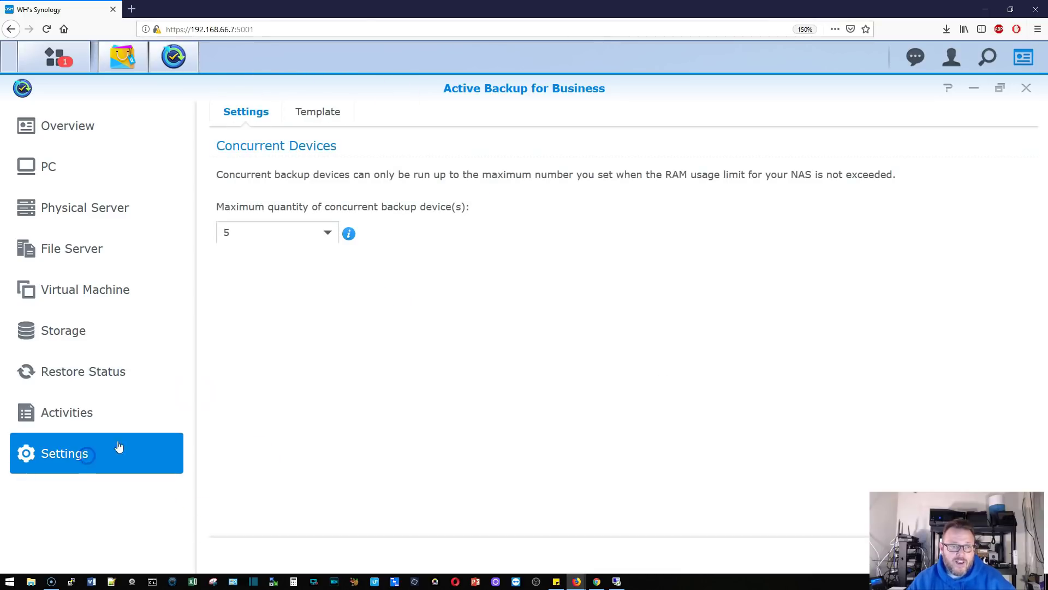
click(329, 112)
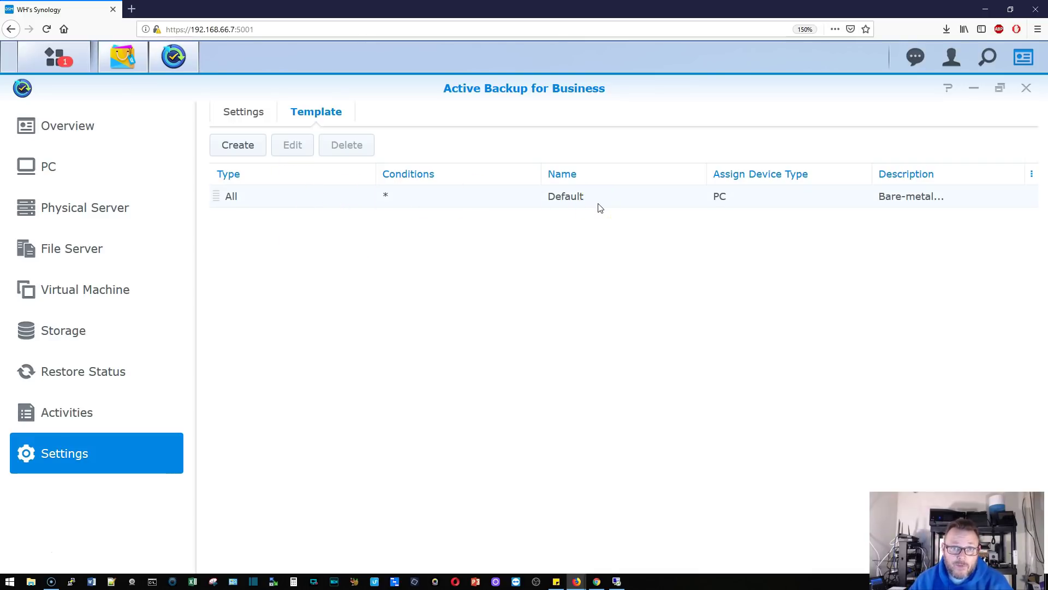
click(48, 170)
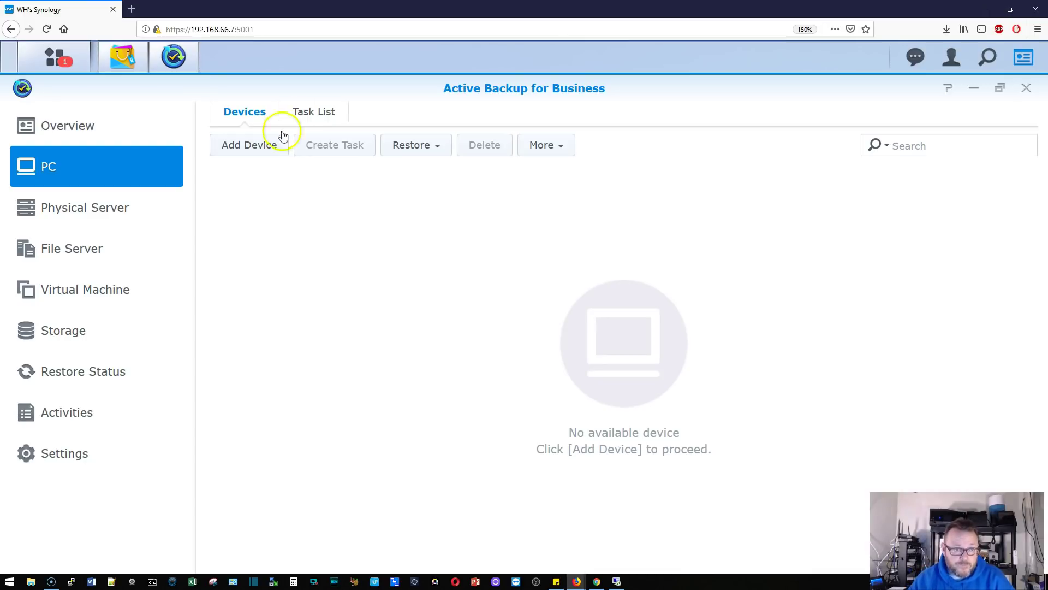
Read the Add Device guide, then open the Default template for editing via View Template.
click(259, 146)
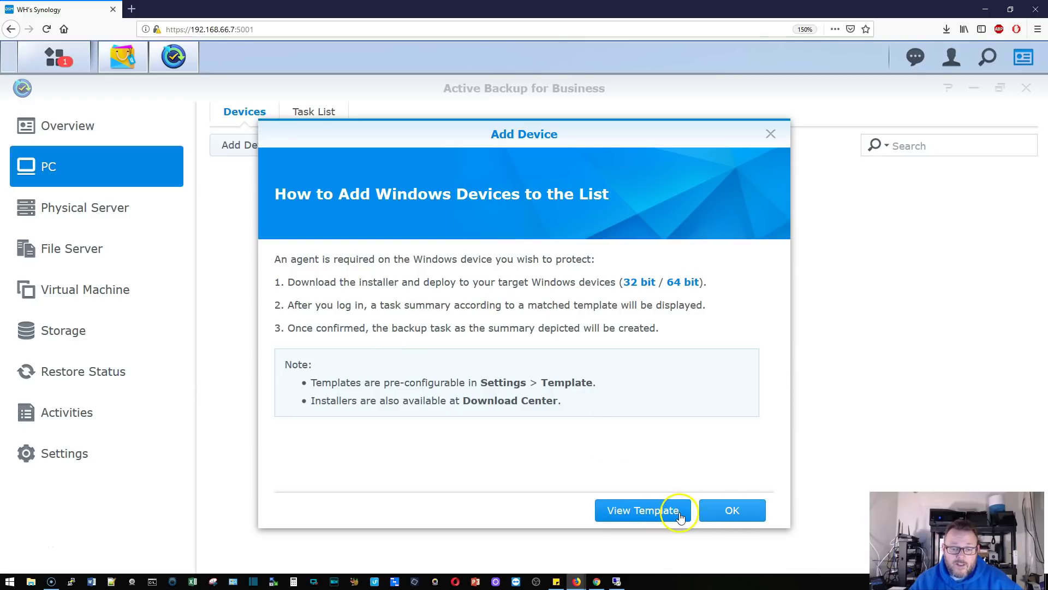
click(643, 510)
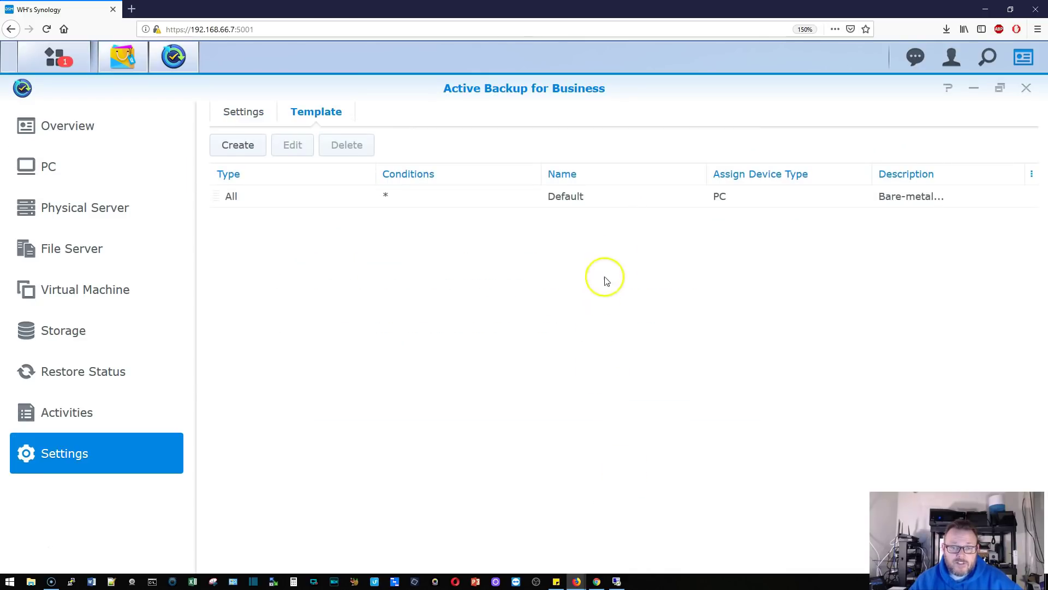
click(411, 204)
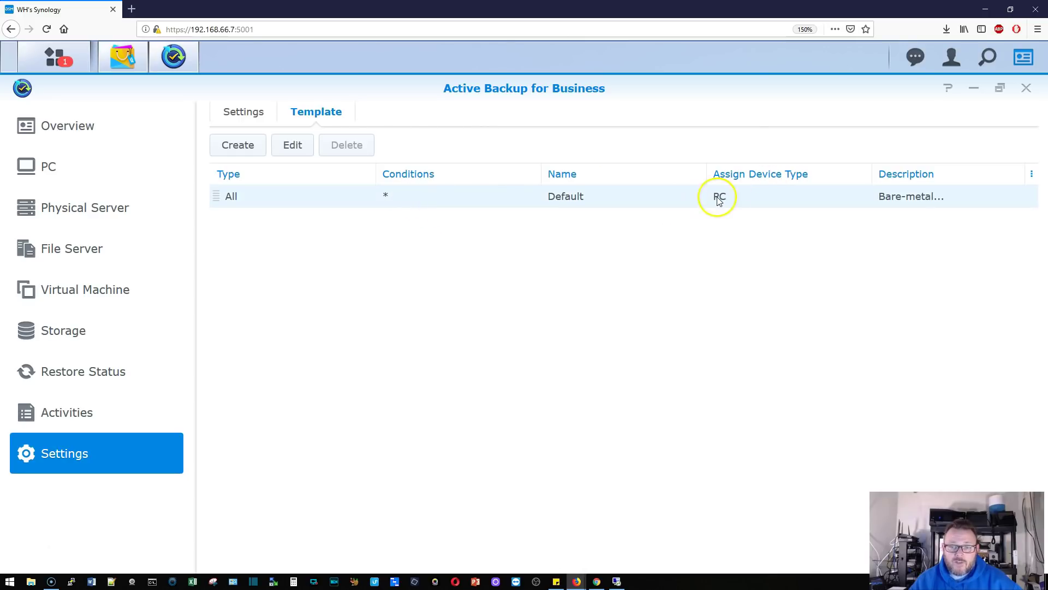
click(299, 148)
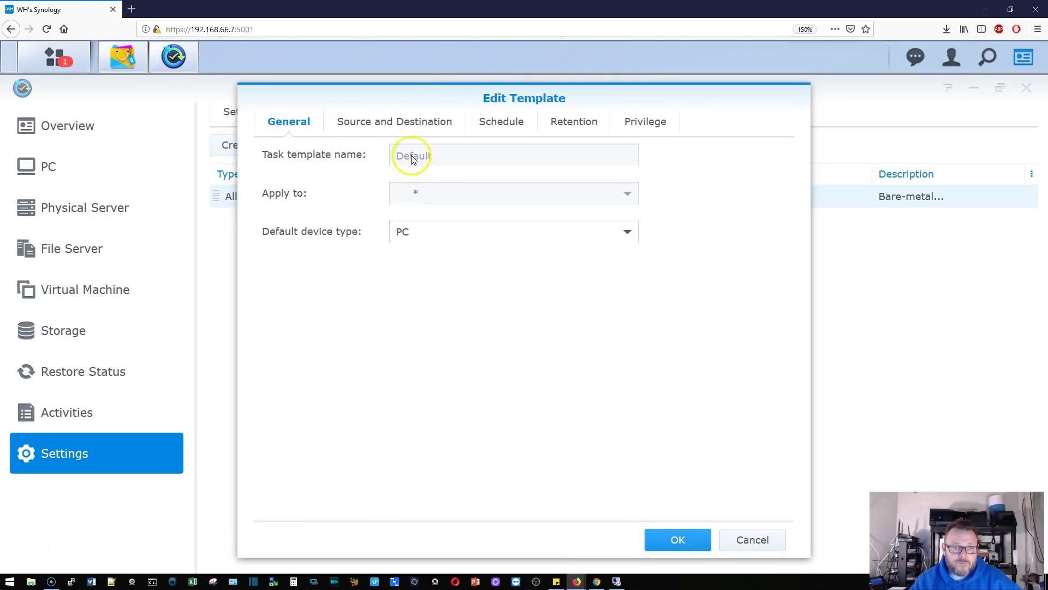
Set the Default template's backup destination to the 'backup' shared folder.
click(391, 123)
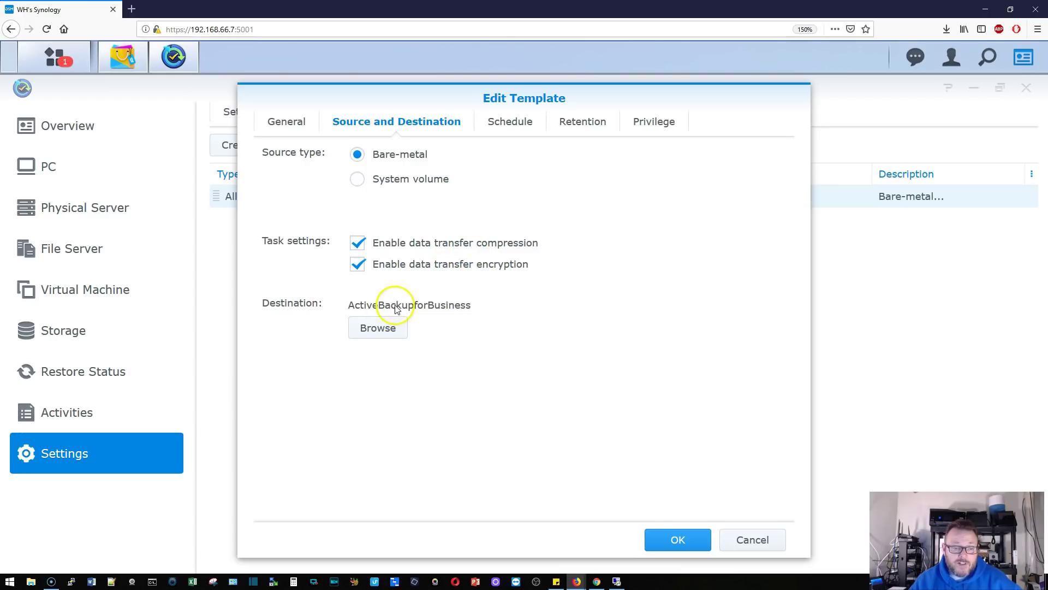
click(378, 330)
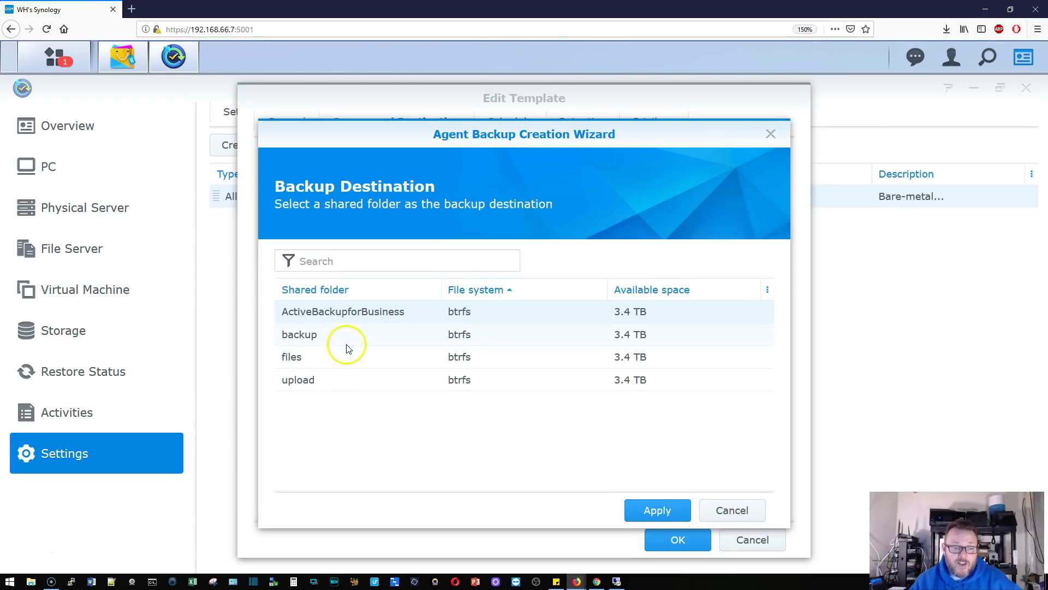
click(350, 338)
click(657, 509)
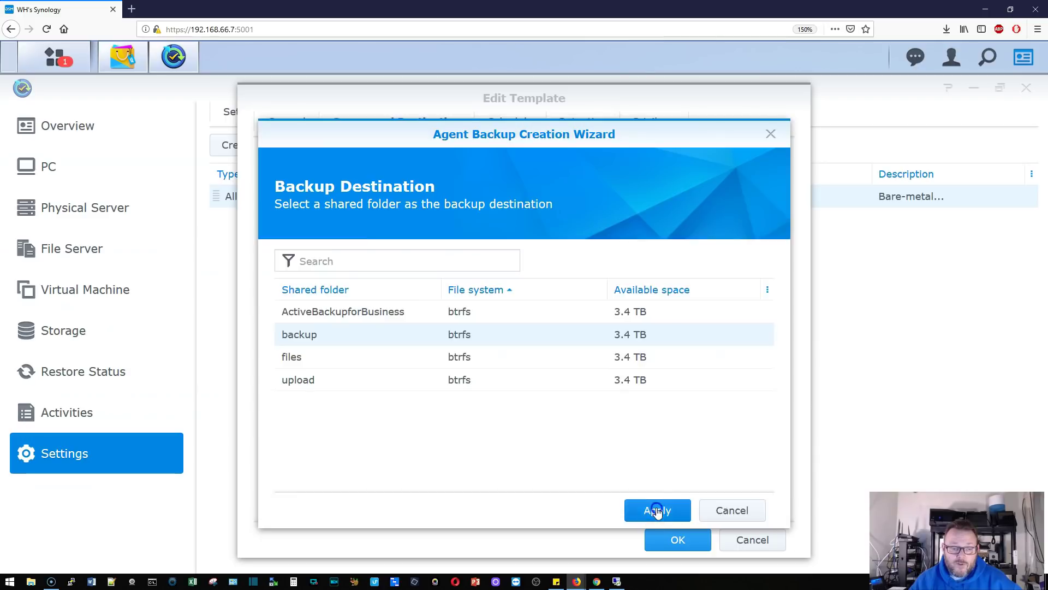
Switch the template schedule to manual backup only, review Retention and Privilege, and save it.
click(519, 121)
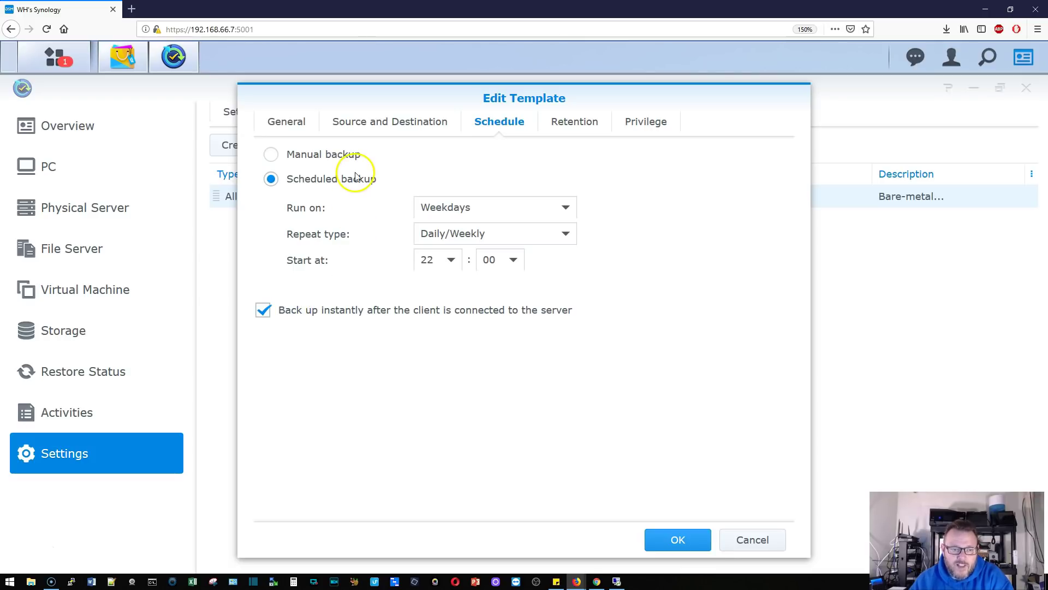
click(343, 158)
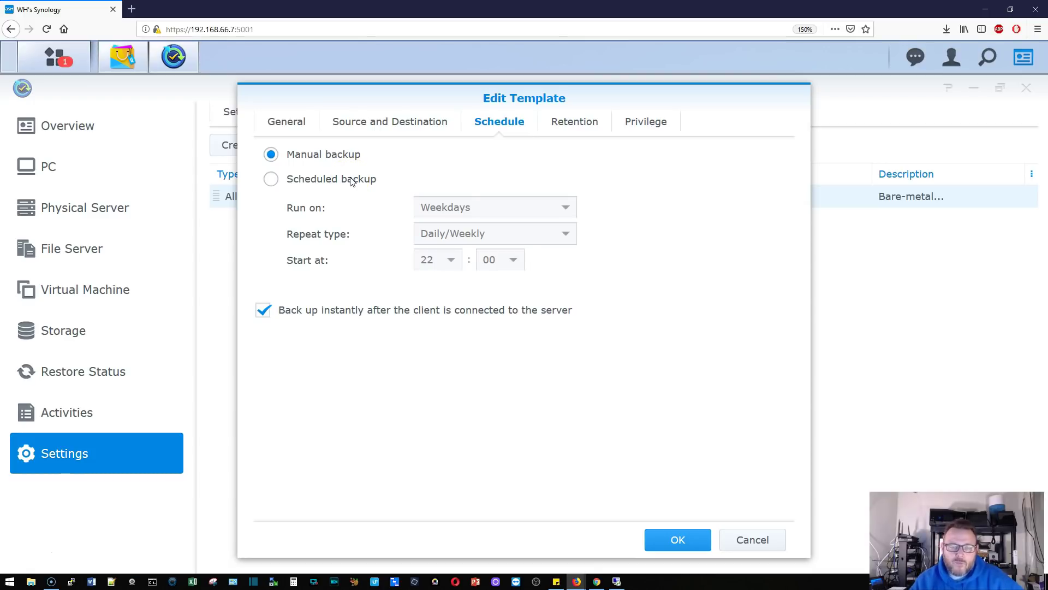
click(577, 131)
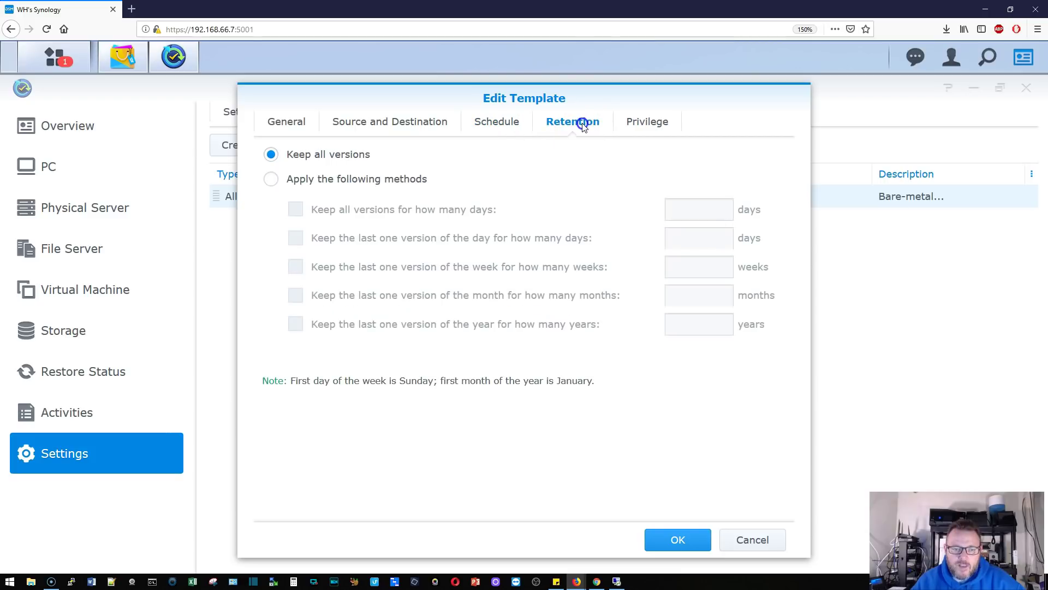
click(659, 128)
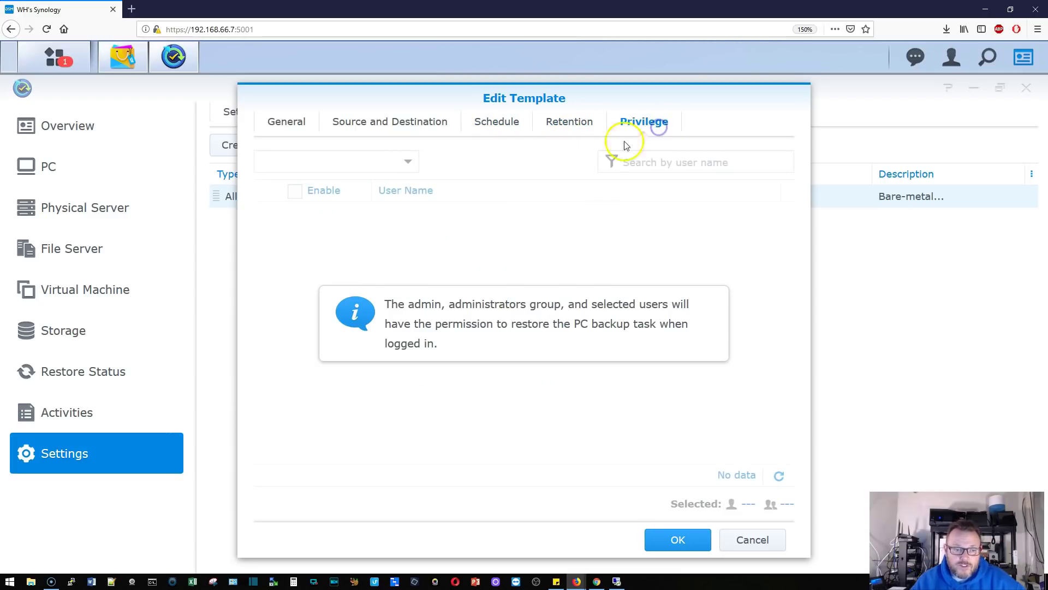
click(678, 538)
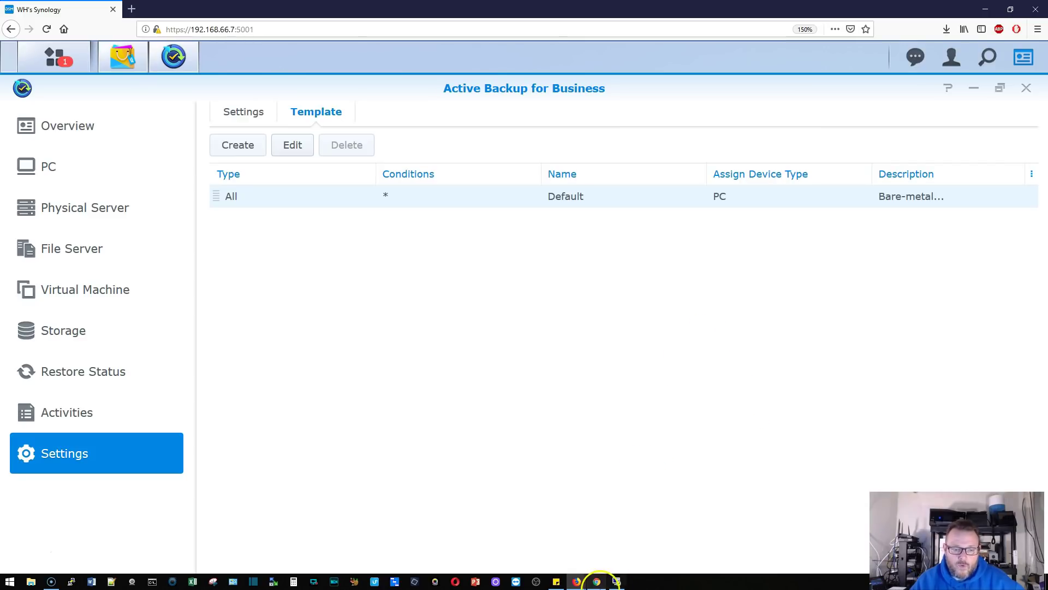
On the remote Windows PC, run the Active Backup agent installer, accept the licence and finish setup.
click(616, 581)
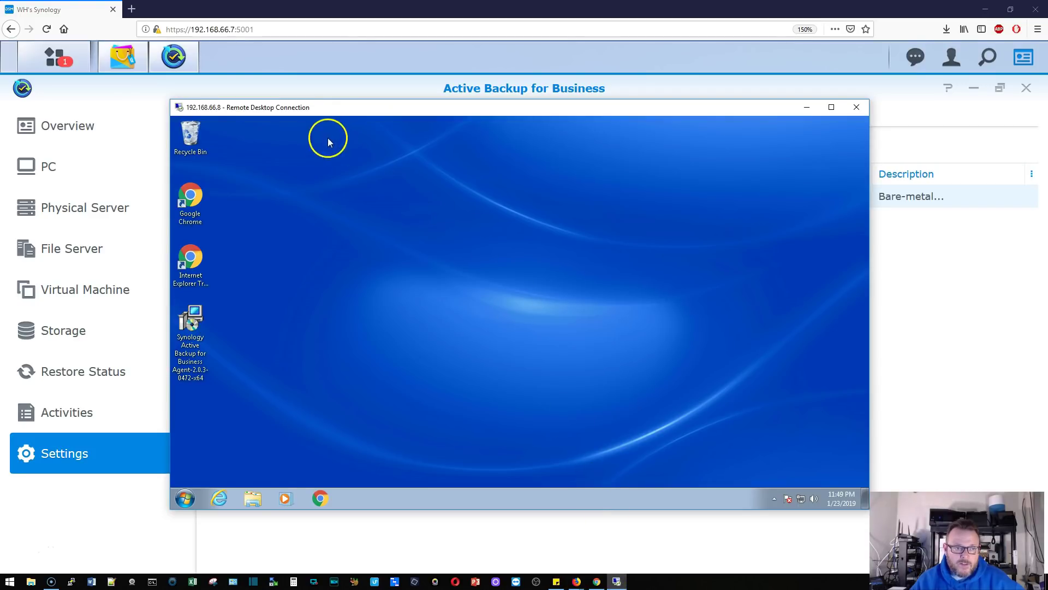
click(193, 328)
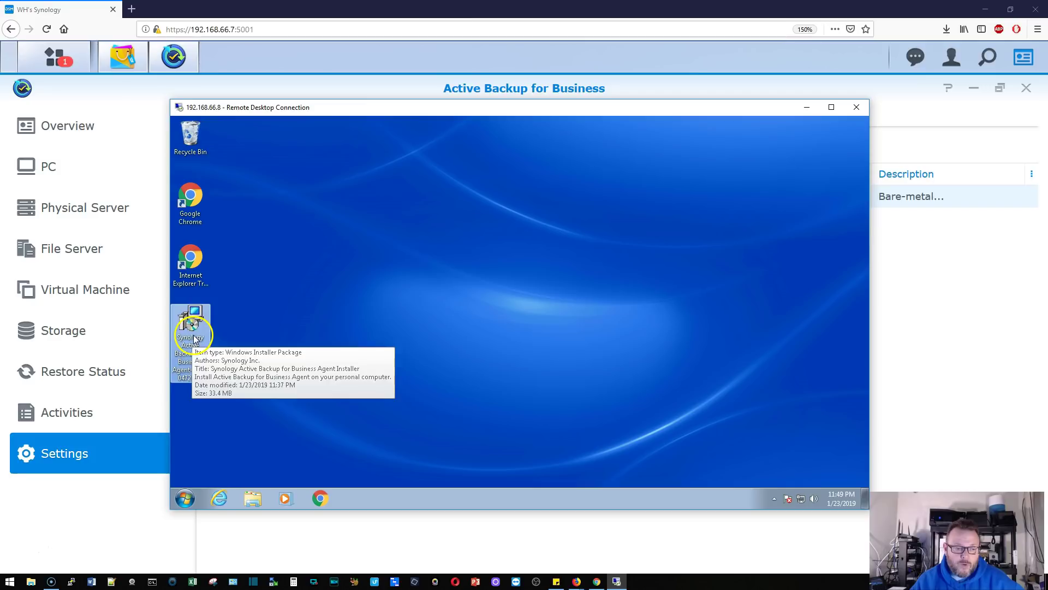
double_click(191, 341)
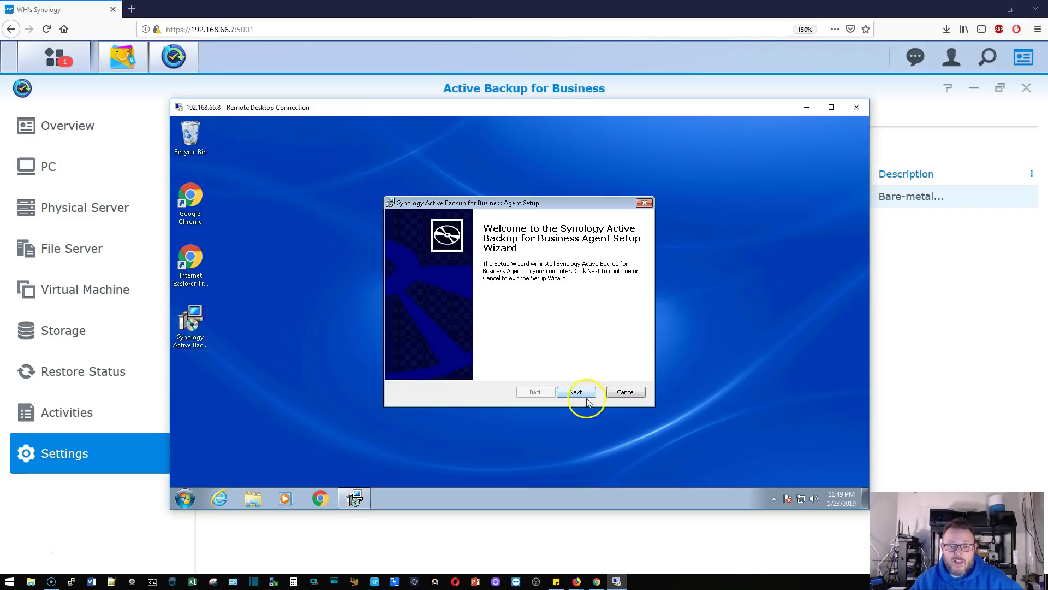
click(575, 392)
click(487, 353)
click(573, 392)
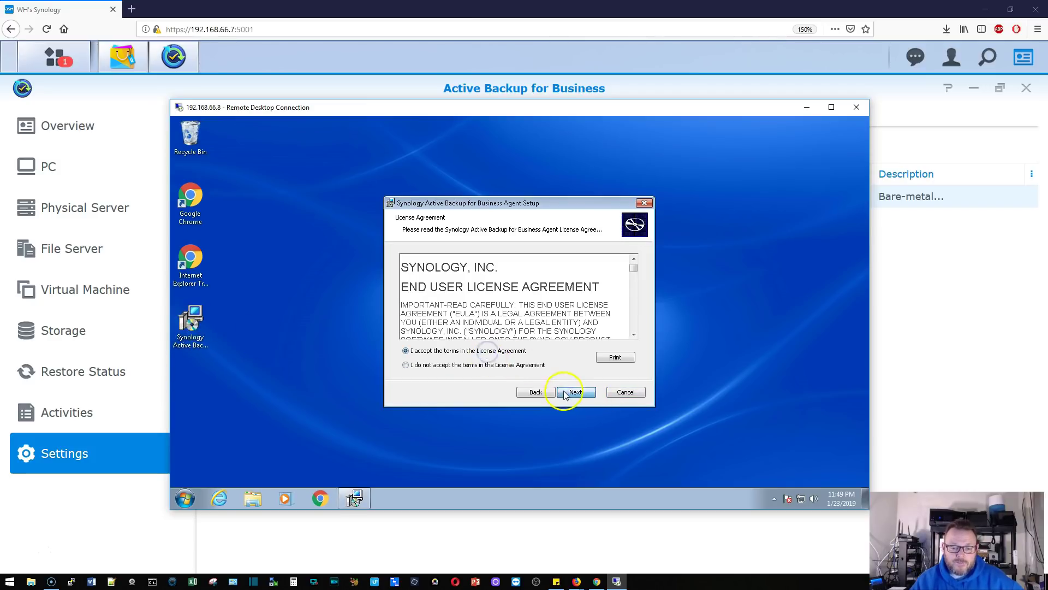
click(571, 392)
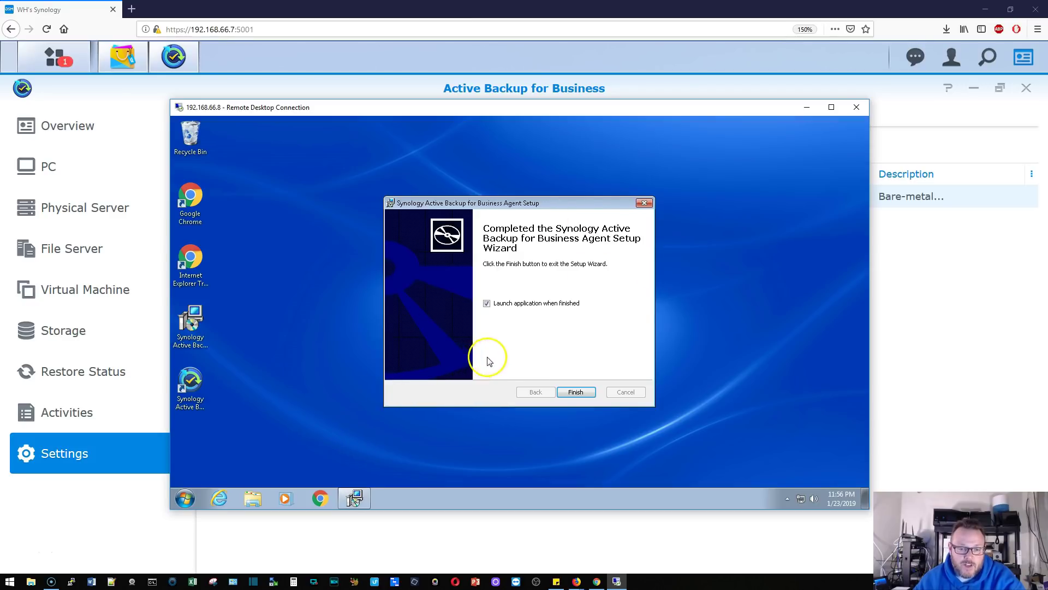
click(576, 392)
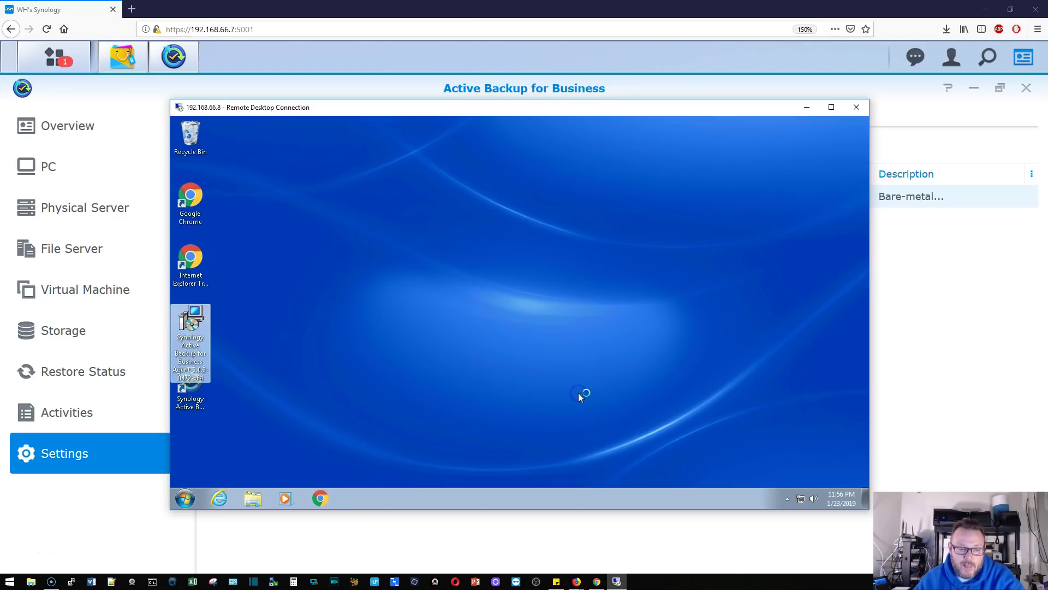
Connect the agent to server 192.168.66.7 using the user's account name and password.
click(201, 407)
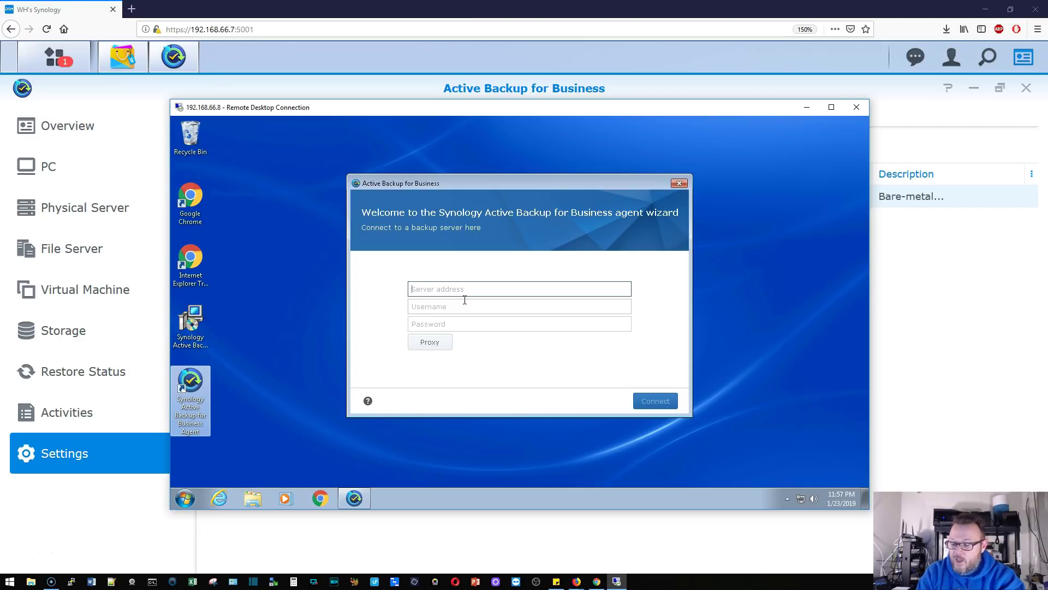
click(464, 290)
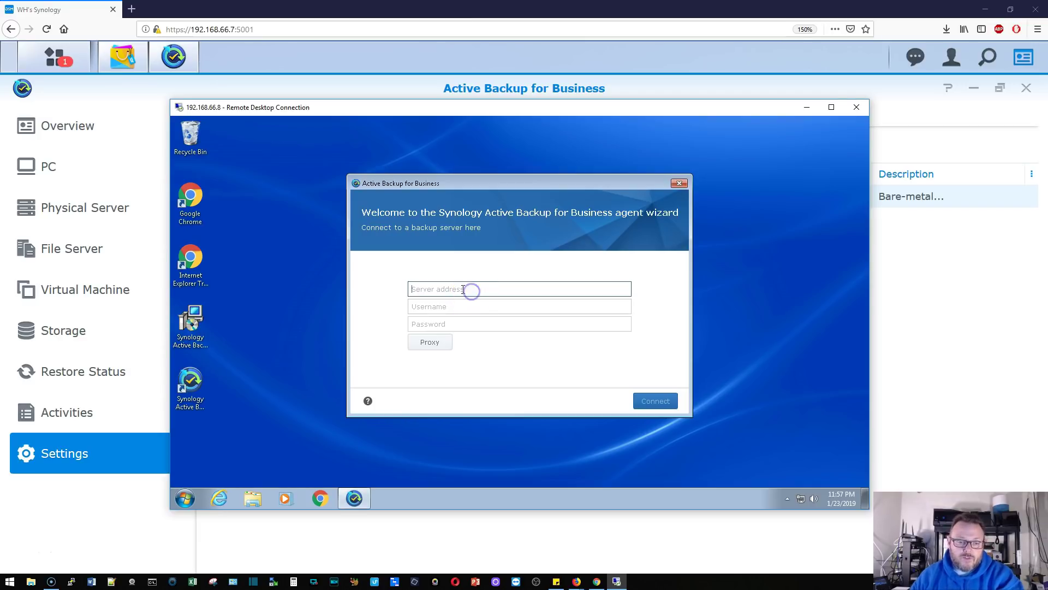
text(192)
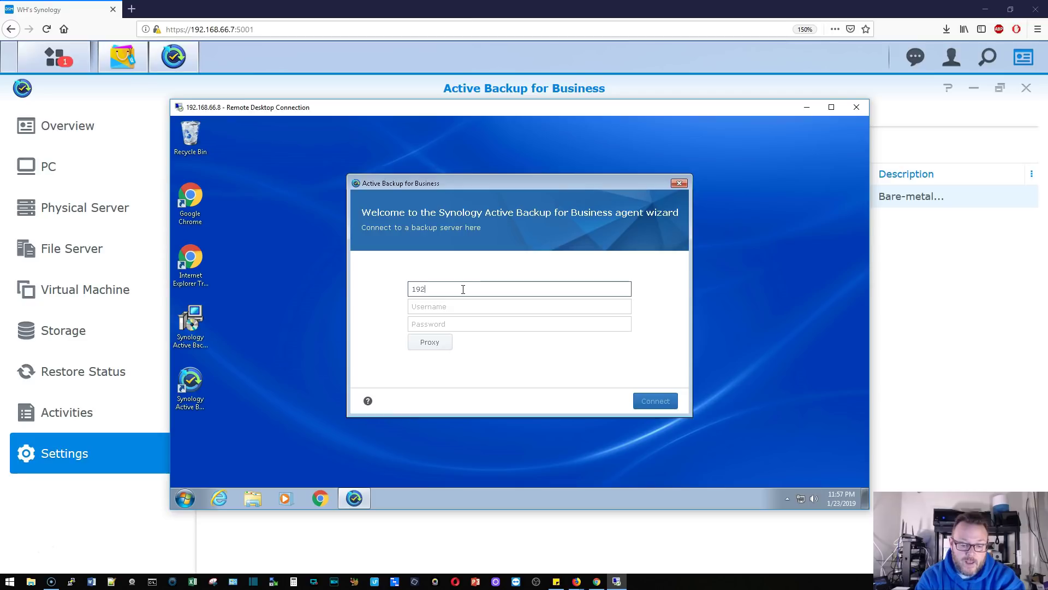
text(.168.66.7)
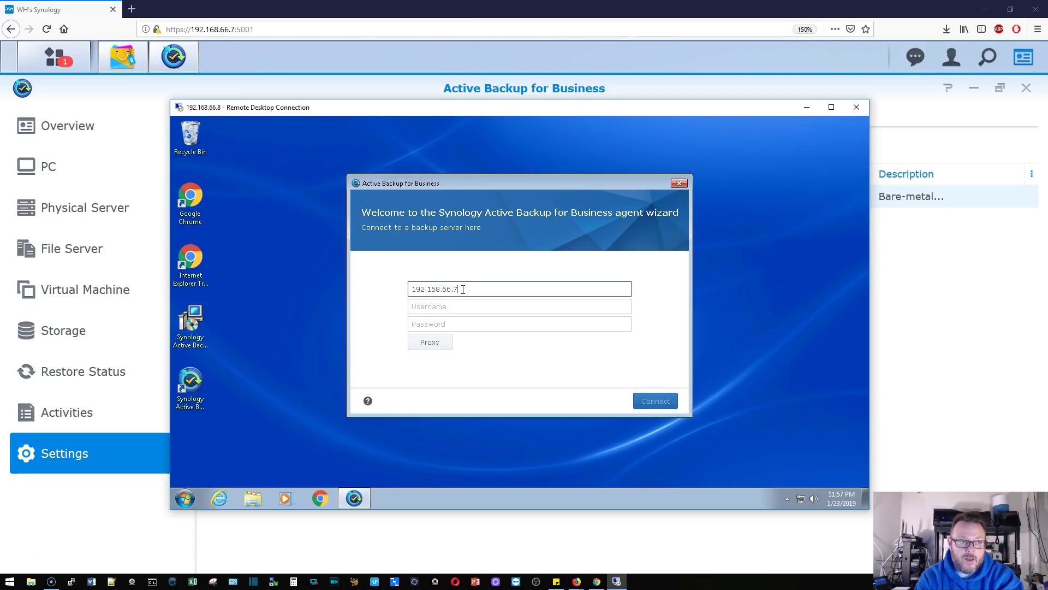
key(Tab)
text(w)
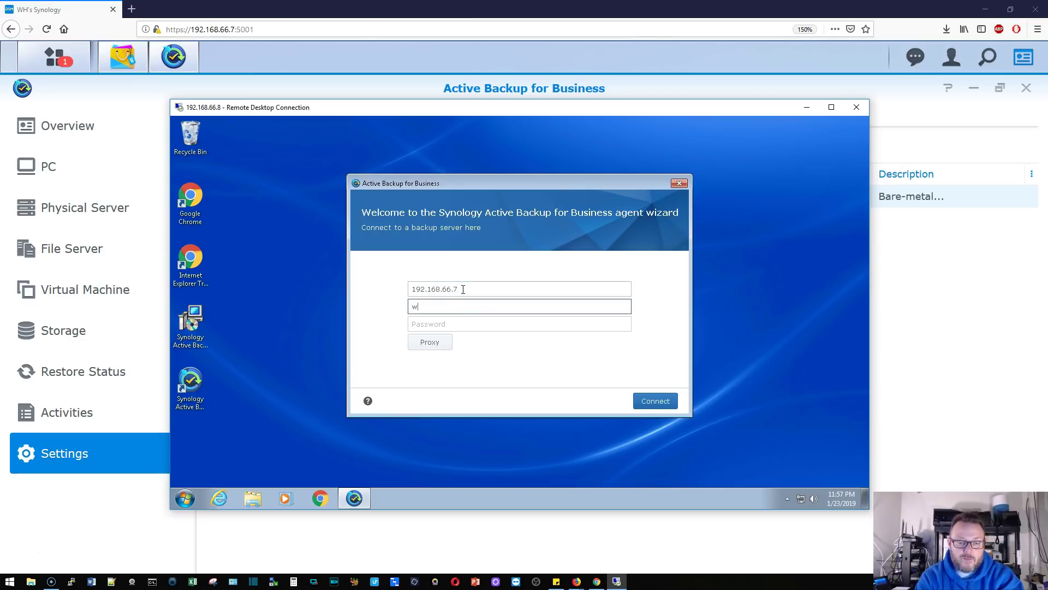
text(illie)
key(Tab)
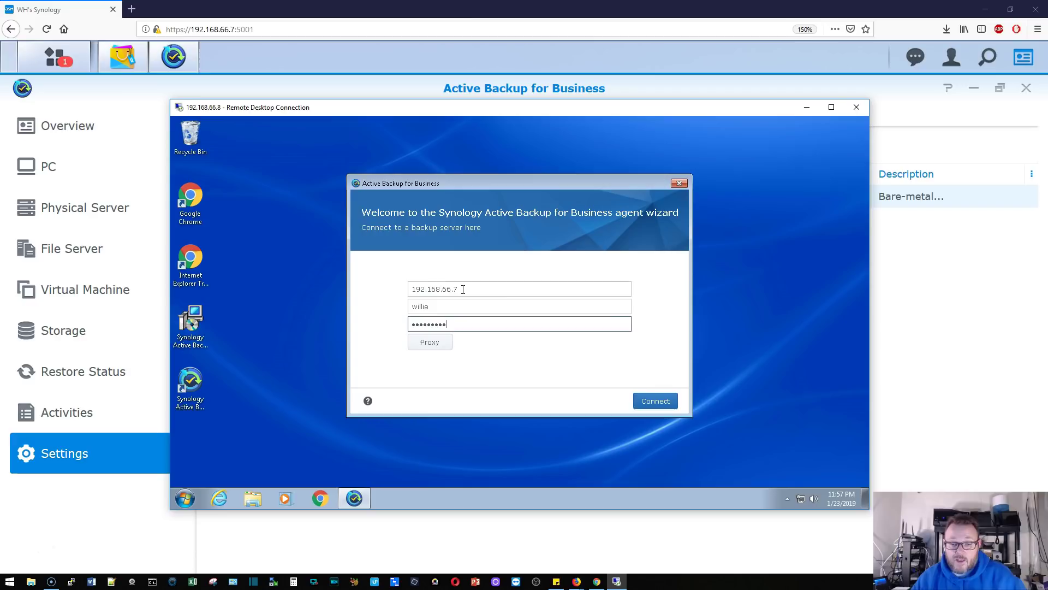
click(658, 405)
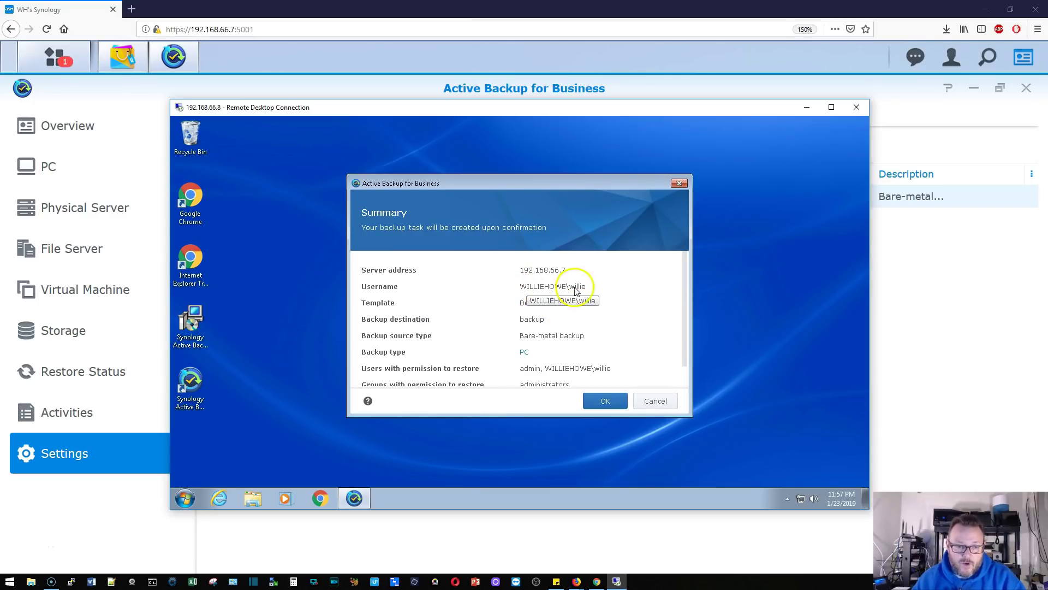
Review the Default-template bare-metal backup summary and confirm it to create the backup task.
scroll(601, 349, down, 1)
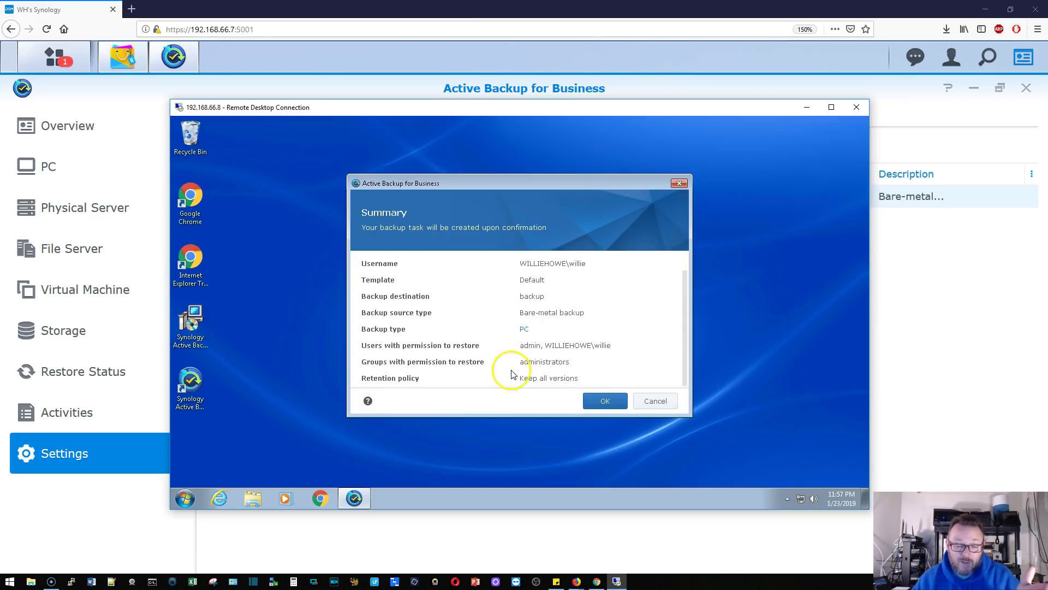
click(601, 404)
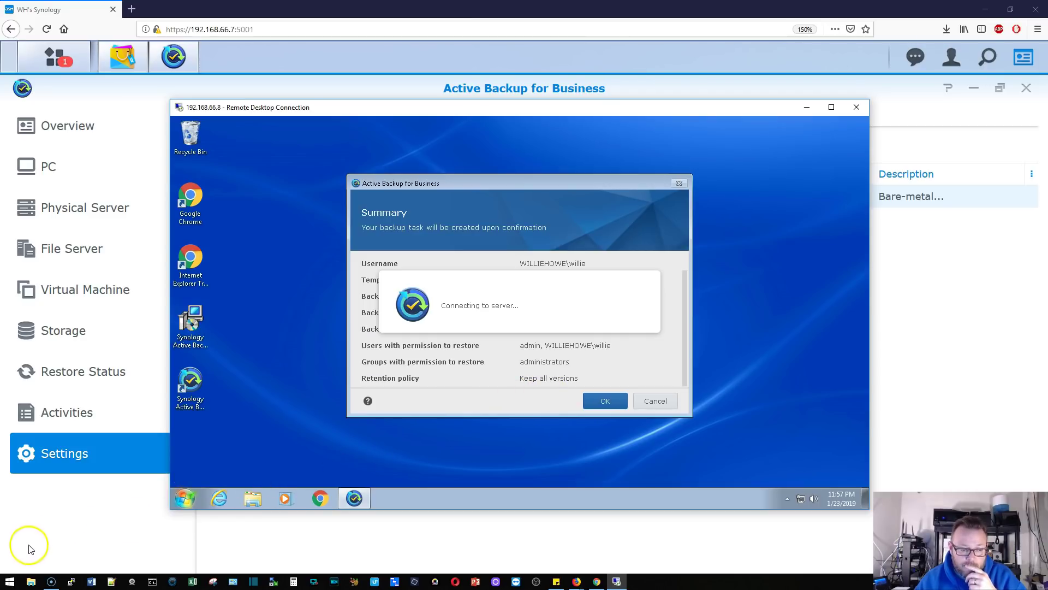
Open View backup status from the agent's tray icon and rearrange the status and remote desktop windows.
right_click(785, 498)
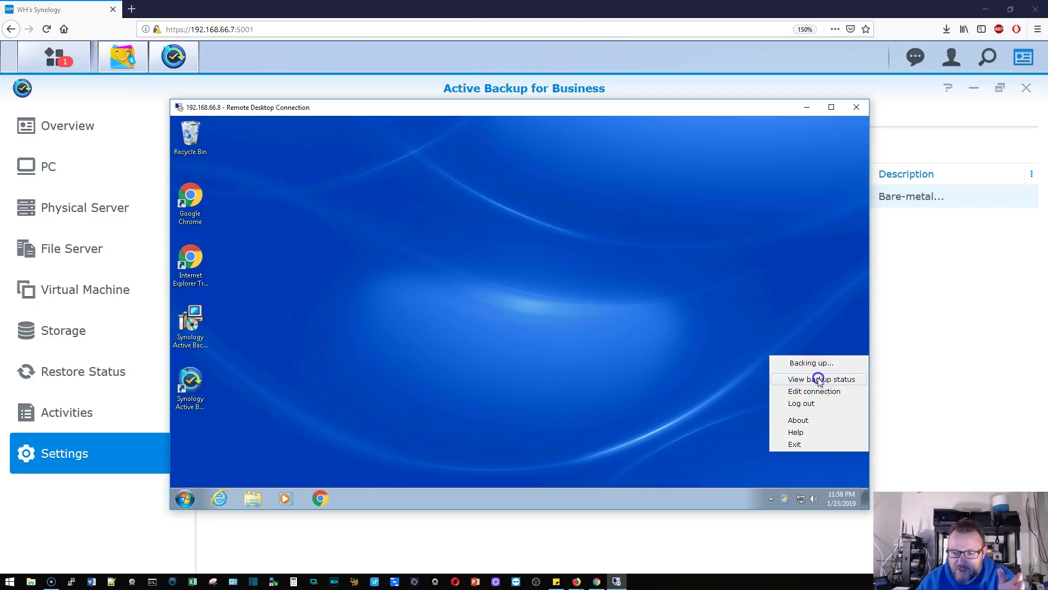
click(819, 379)
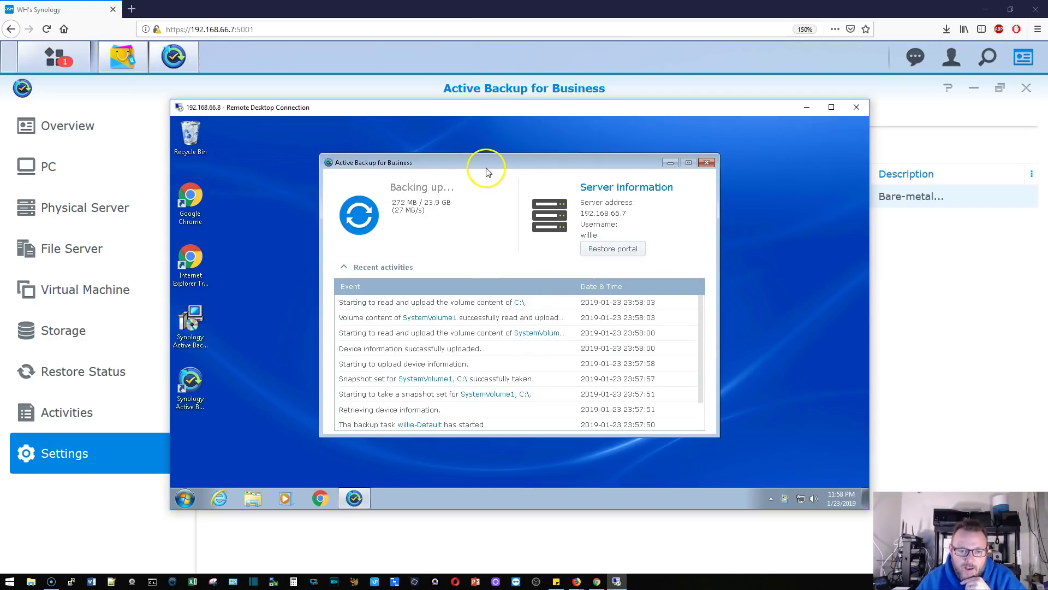
drag(490, 166, 493, 147)
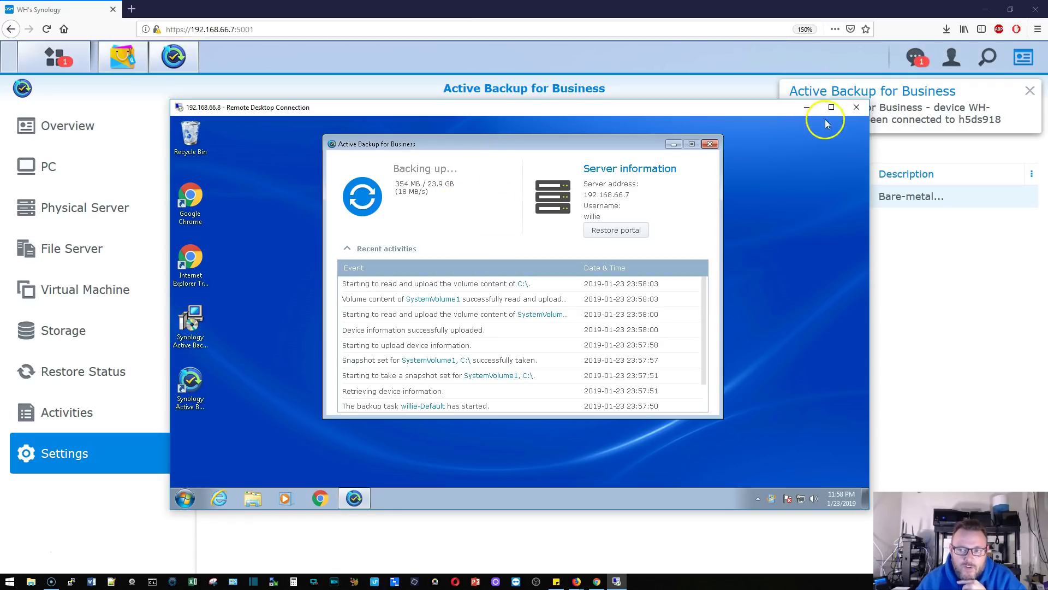
mouse_move(752, 110)
mouse_down()
mouse_move(715, 138)
mouse_move(694, 140)
mouse_move(734, 109)
mouse_up()
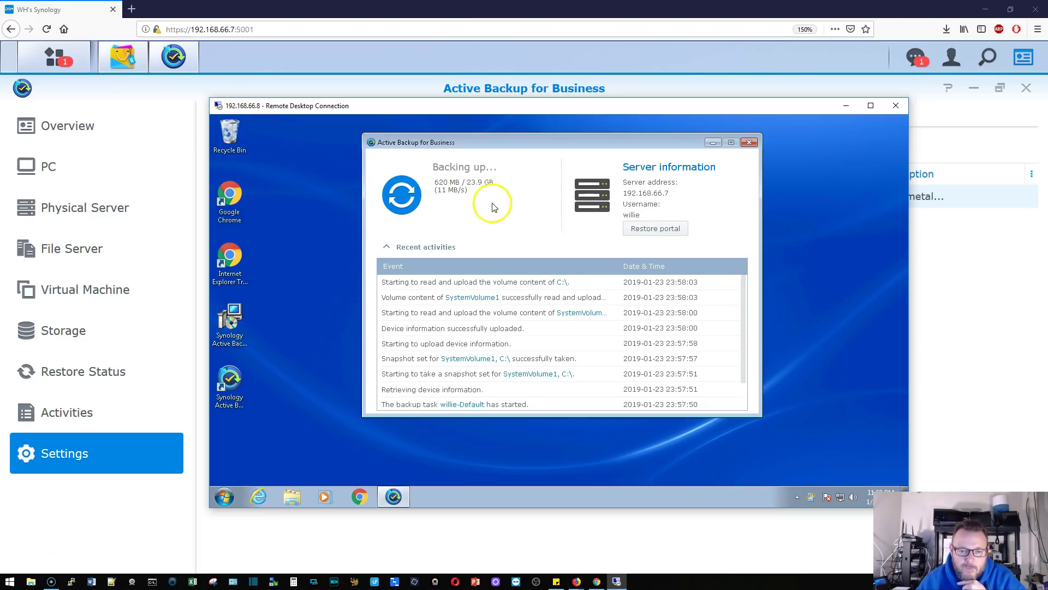
scroll(572, 312, down, 1)
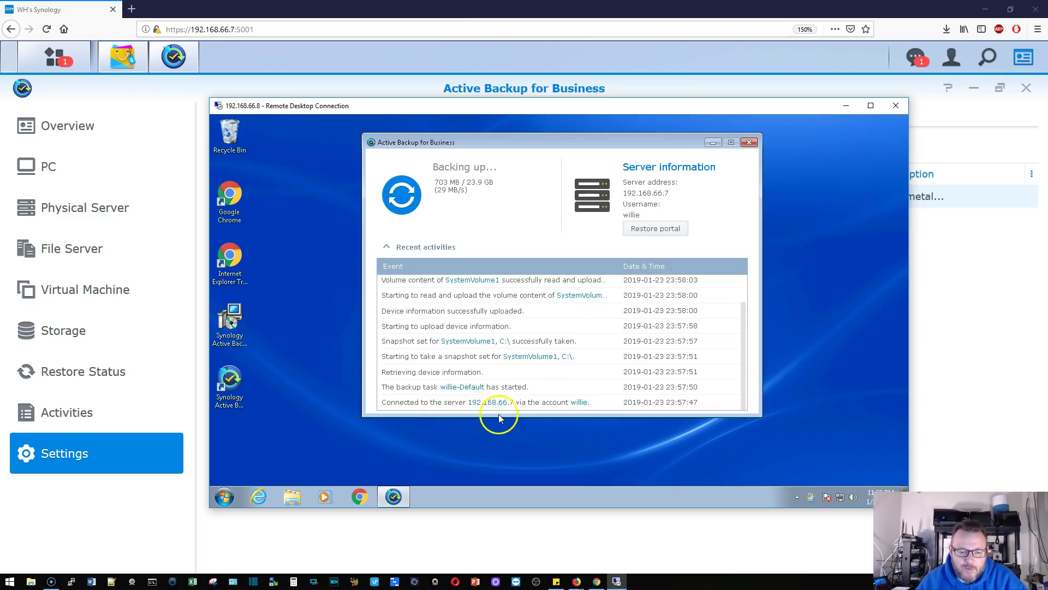
scroll(513, 387, up, 1)
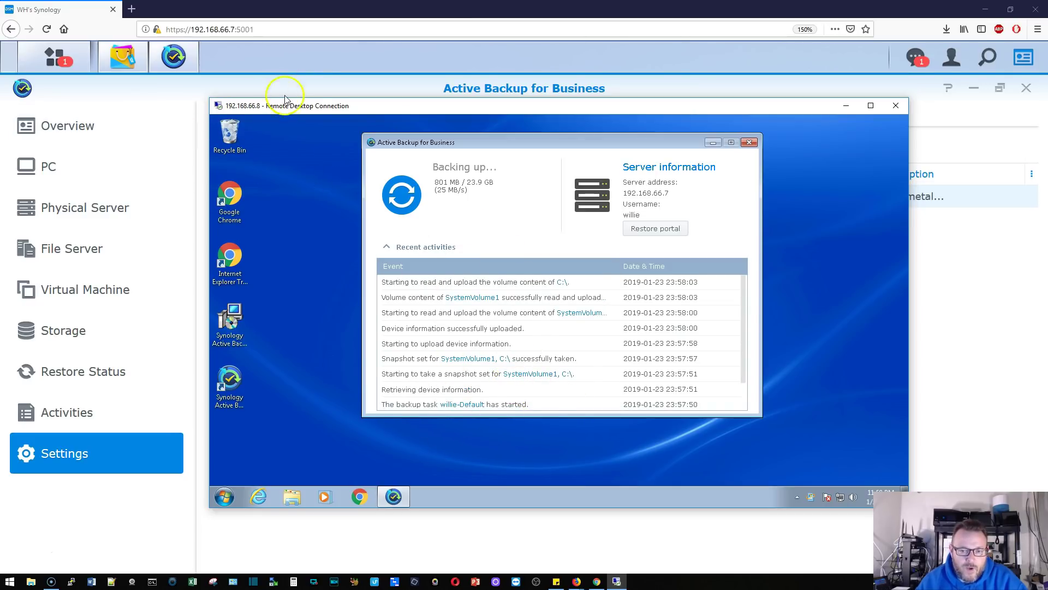
Back in Active Backup for Business, show the PC device list with WH-SRVMGMT online.
click(346, 83)
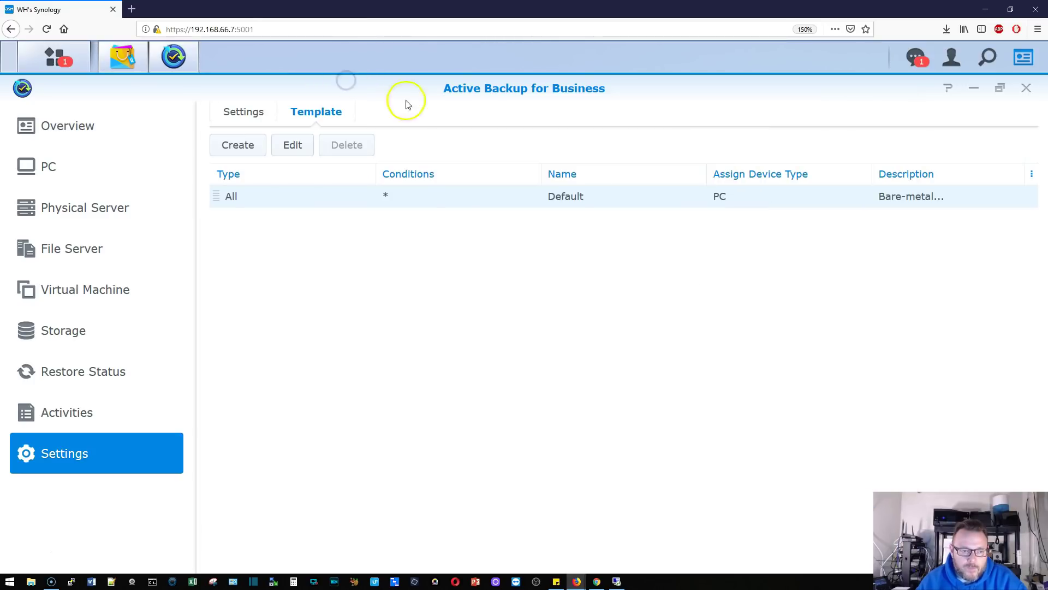
click(72, 168)
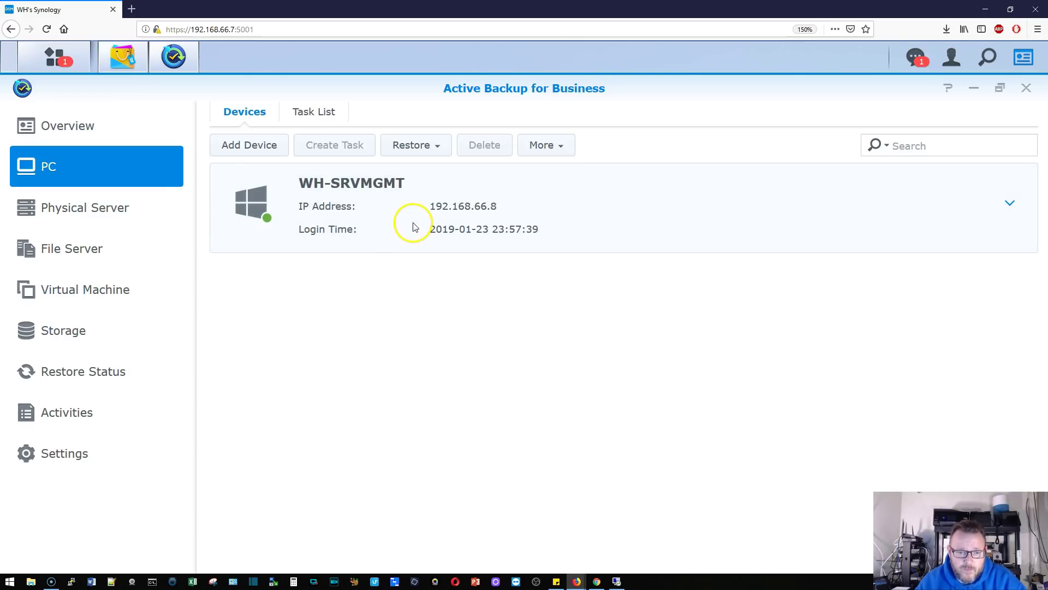
click(320, 115)
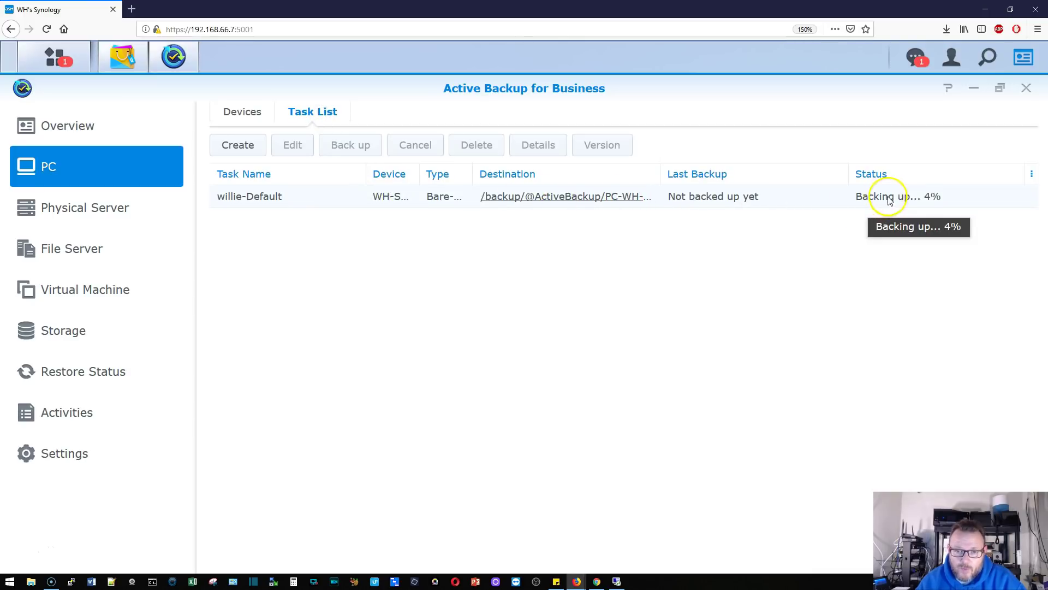
click(243, 118)
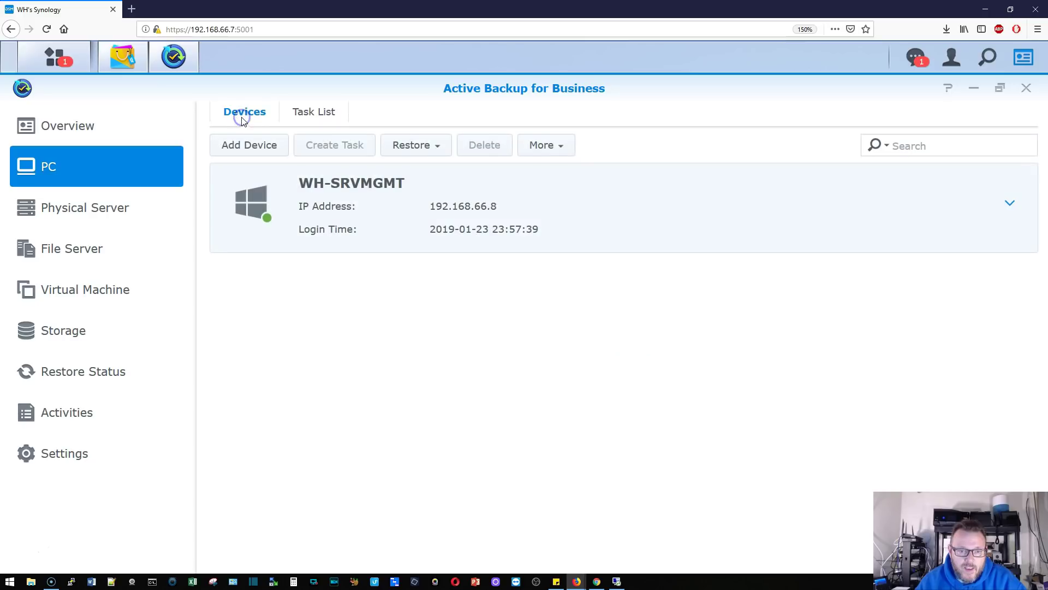
Look through the More menu's agent update options and the Restore dropdown choices for the PC.
click(550, 146)
click(595, 174)
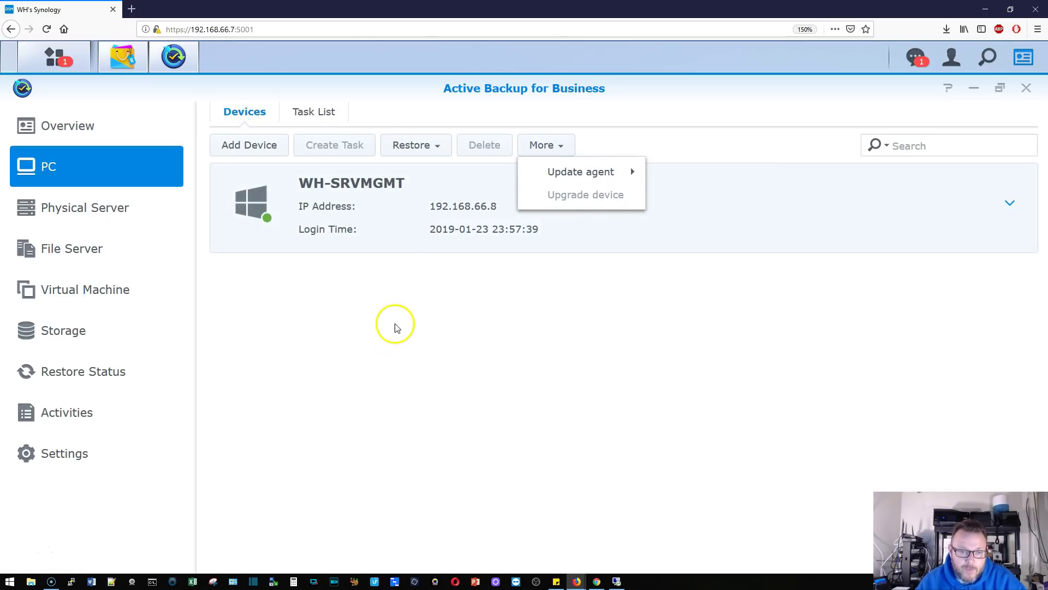
click(430, 145)
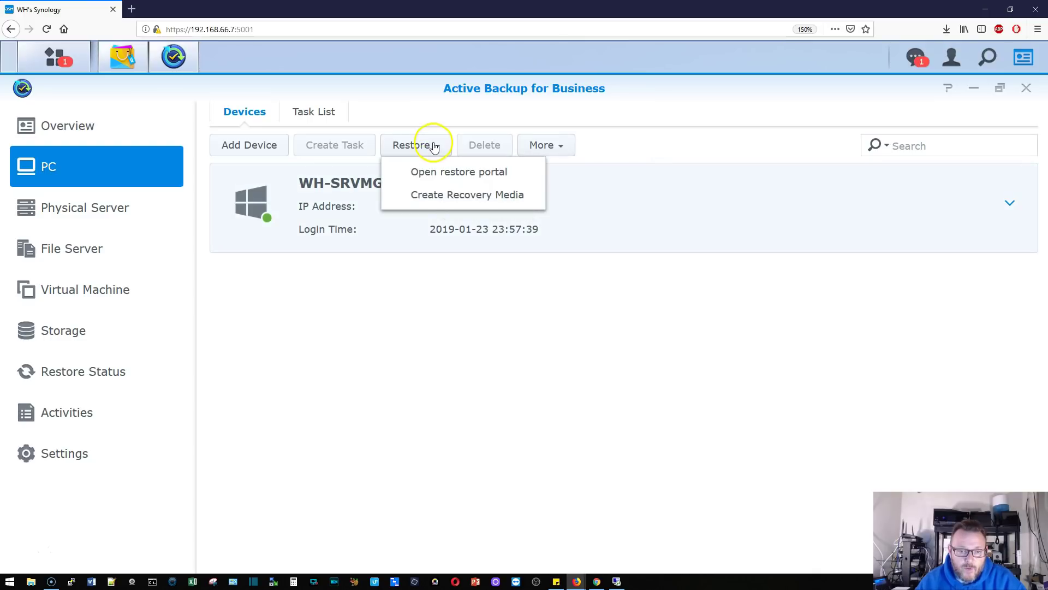
click(446, 183)
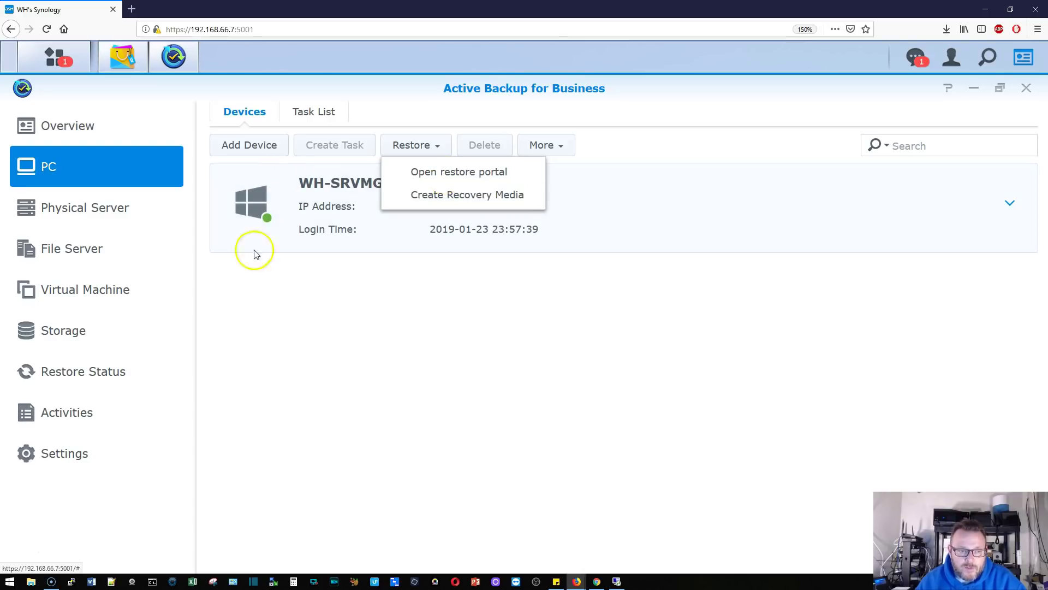
Browse Physical Server, PC and Overview, open the protected PC list, then bring up the Remote Desktop session.
click(80, 215)
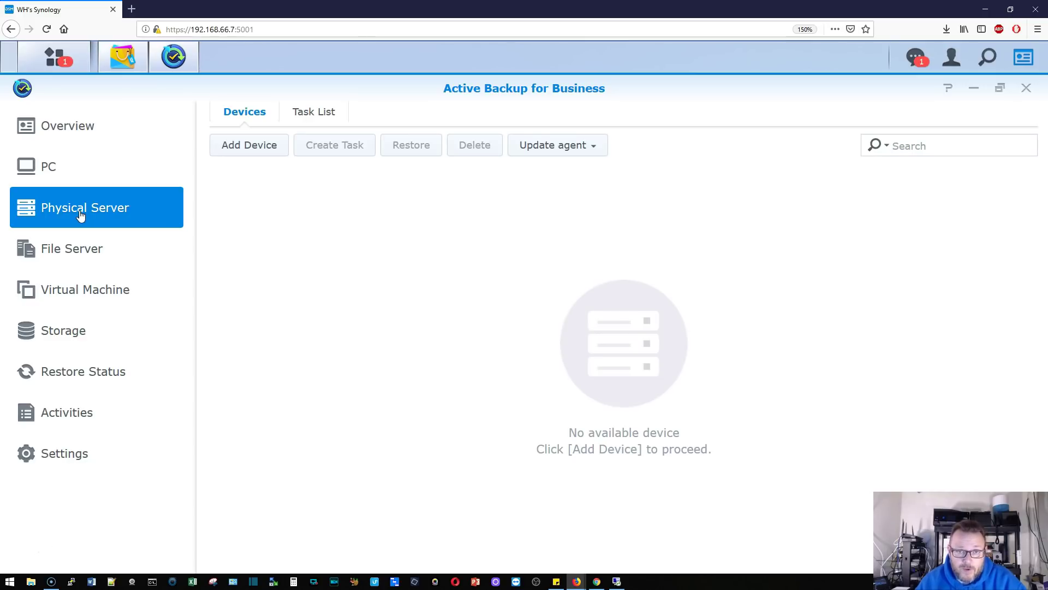
click(75, 168)
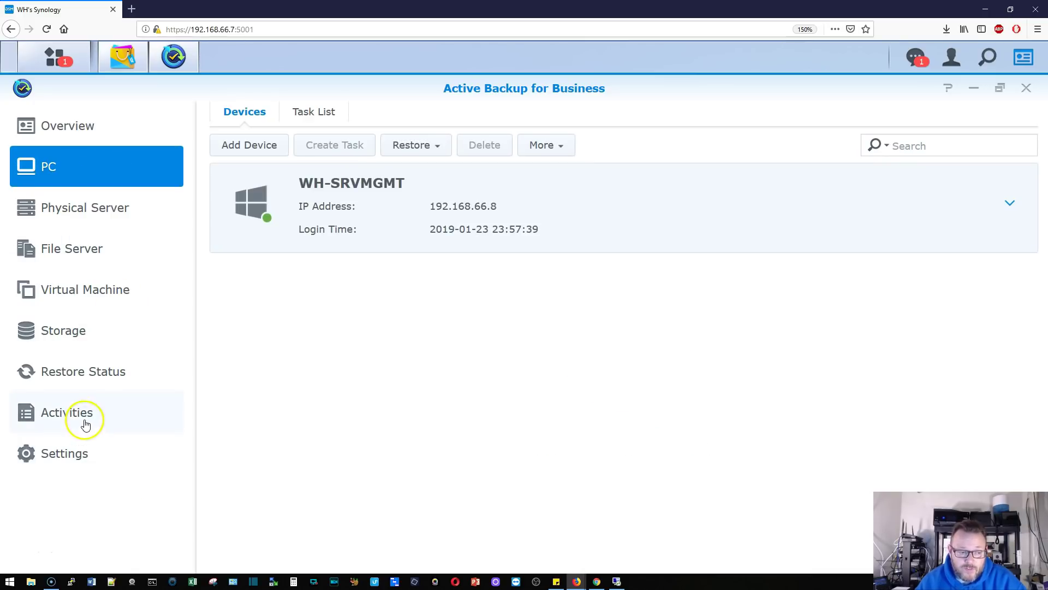
click(88, 125)
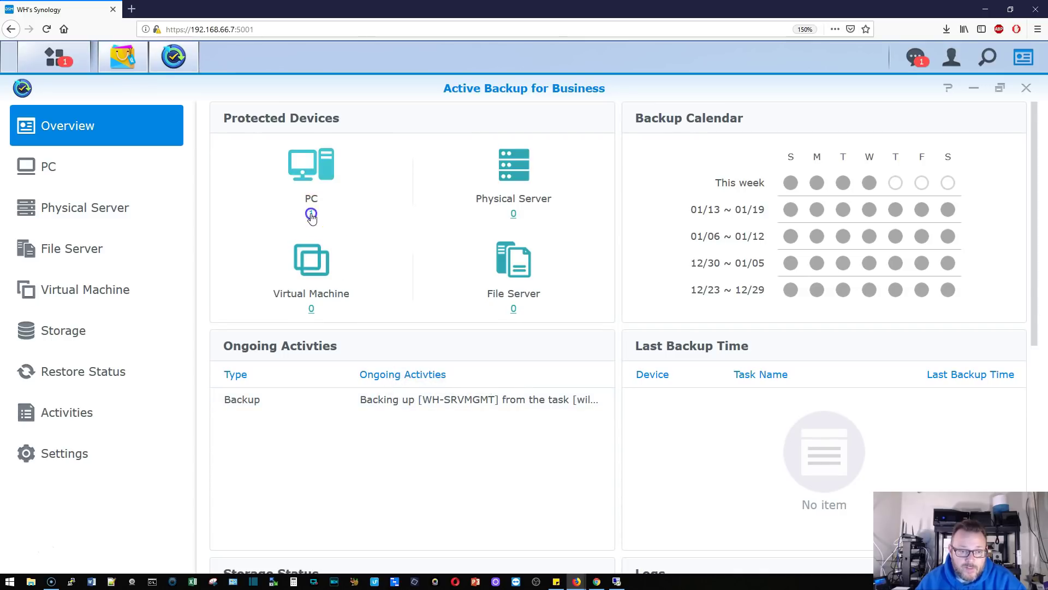
click(312, 214)
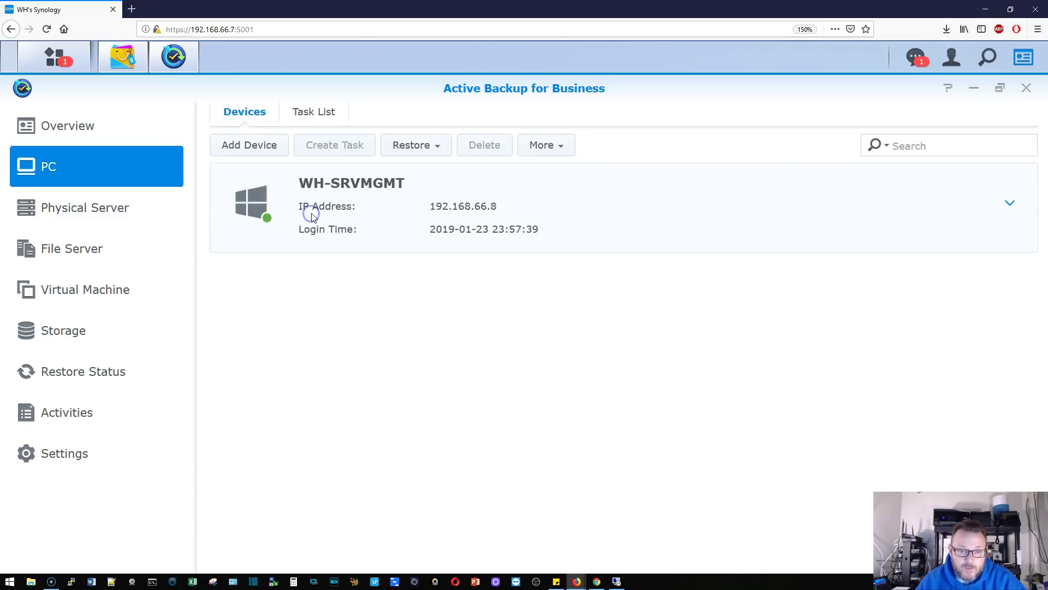
click(615, 580)
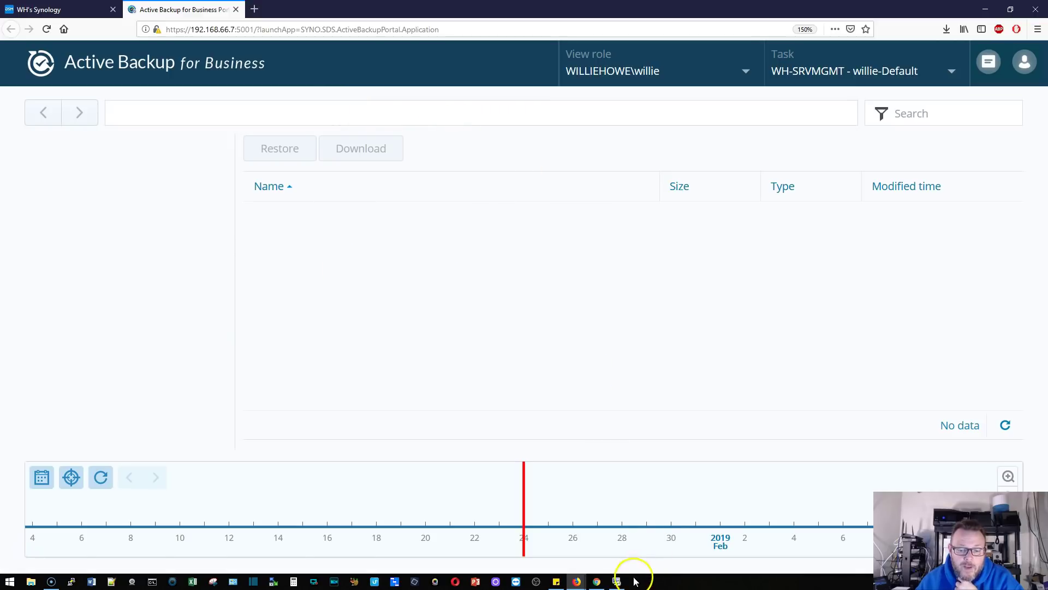
In the Remote Desktop window, close the remote Chrome's privacy-error page.
click(617, 581)
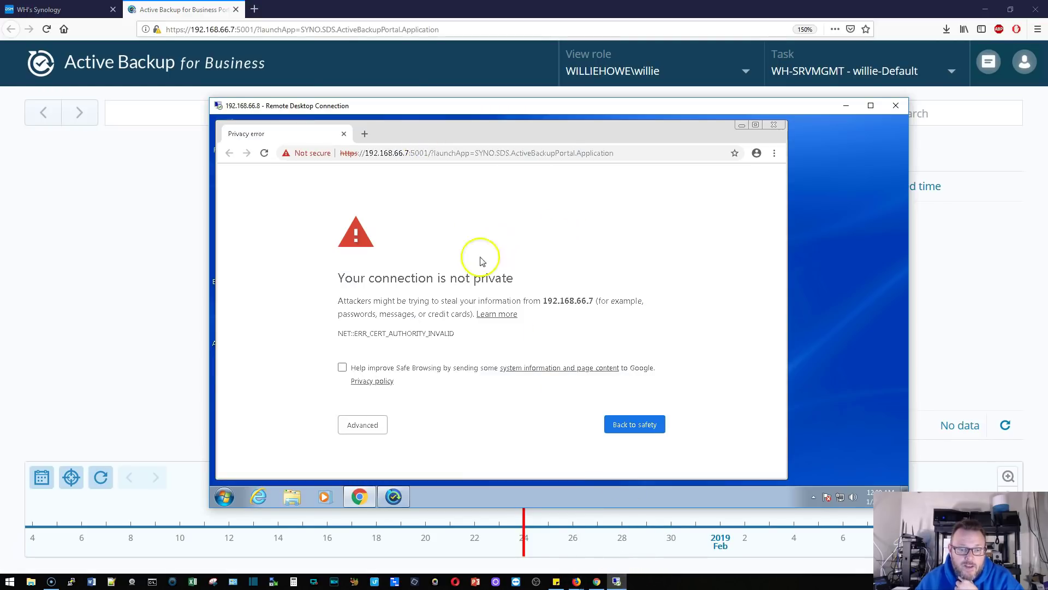
click(772, 127)
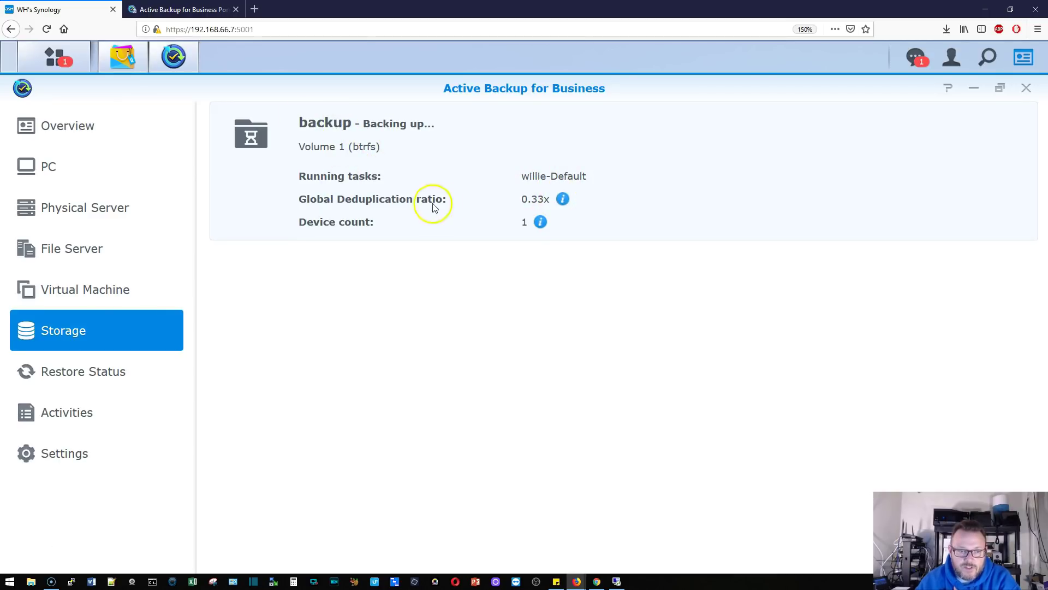
Inspect the deduplication and device-count details, then the Restore Status and Activities tabs.
click(560, 200)
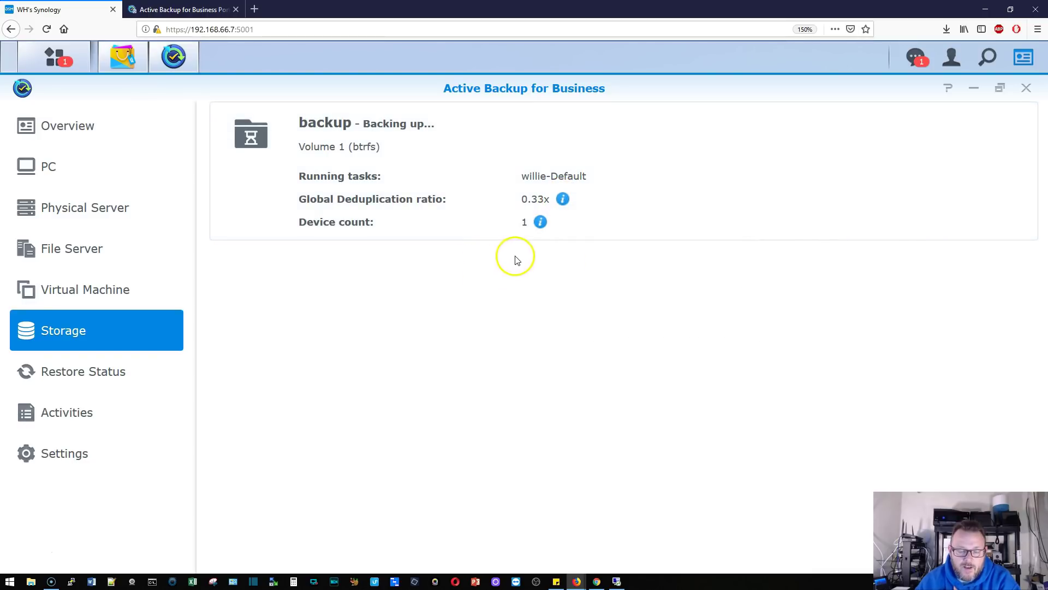
click(541, 224)
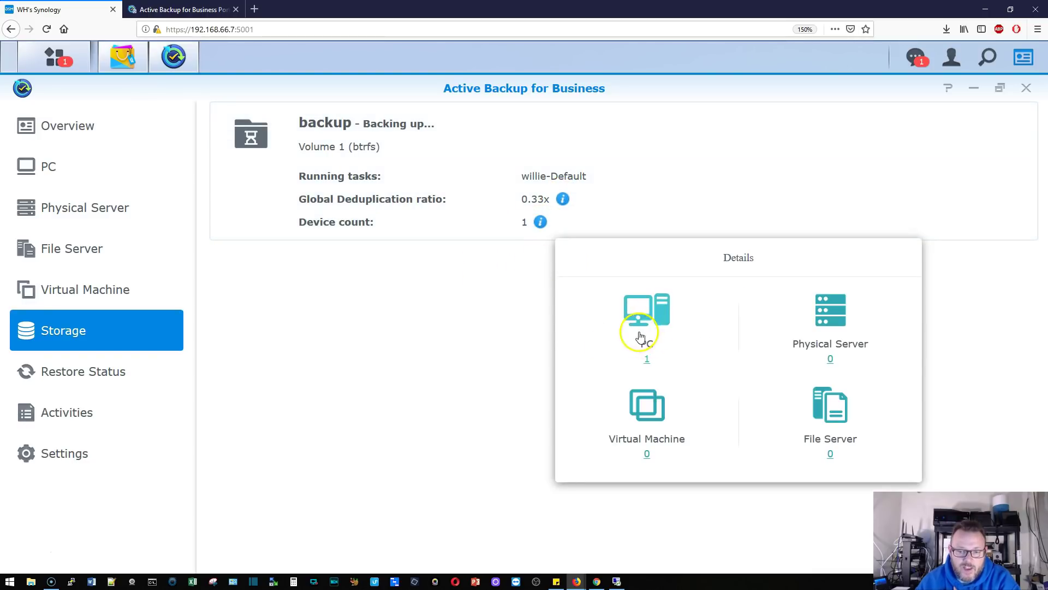
click(99, 373)
click(86, 414)
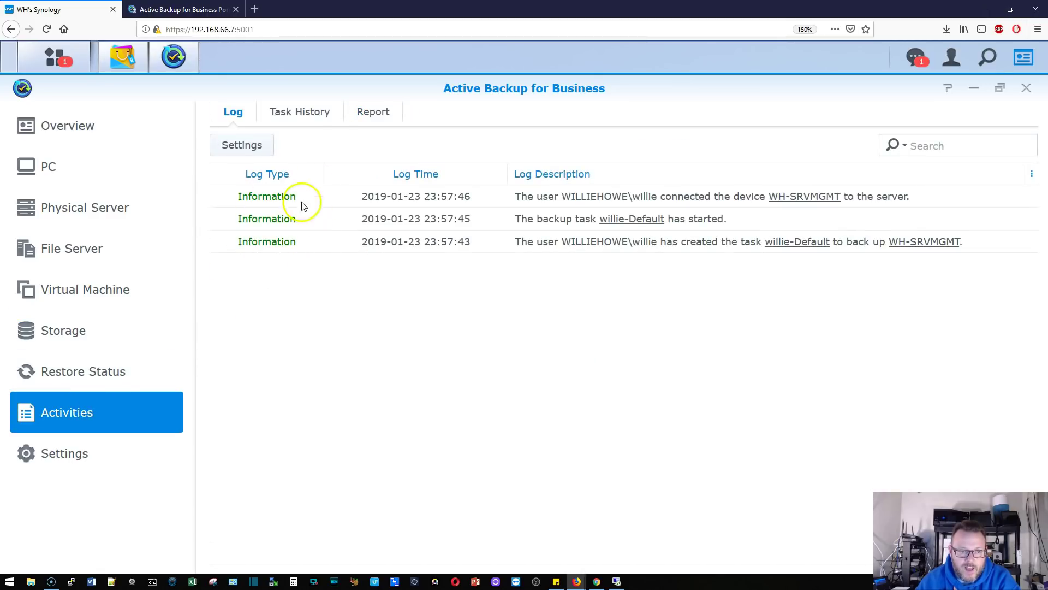
click(309, 115)
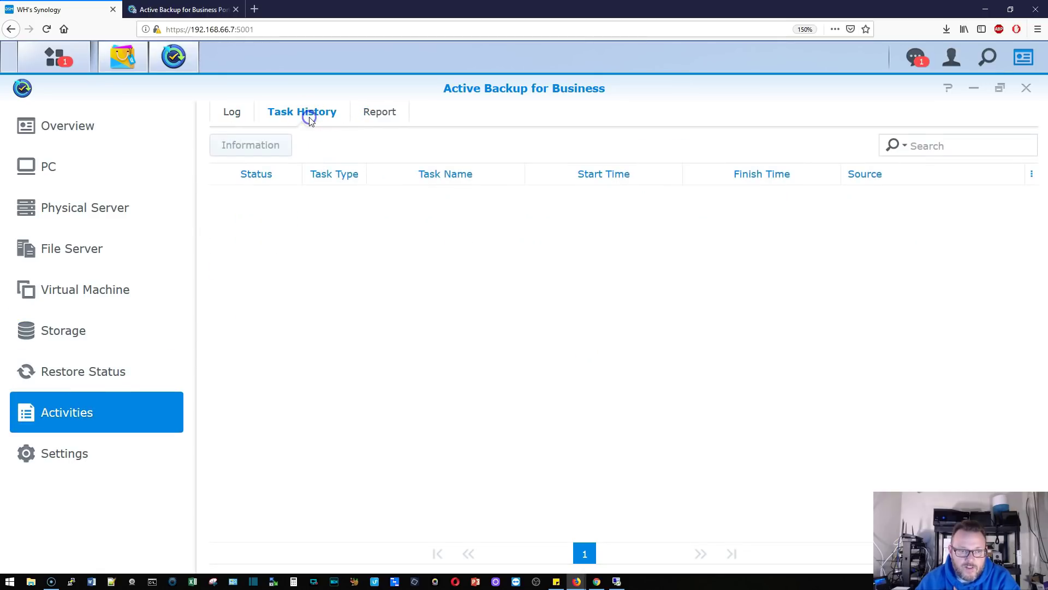
click(393, 110)
click(249, 113)
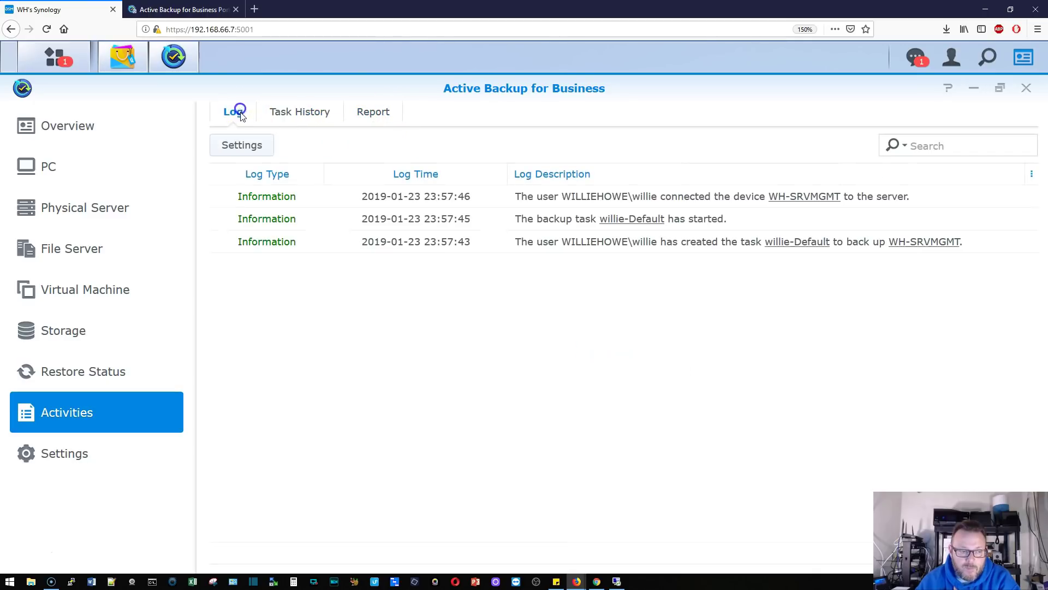
Revisit the Storage, Physical Server and PC pages, ending on the Overview dashboard.
click(75, 339)
click(102, 226)
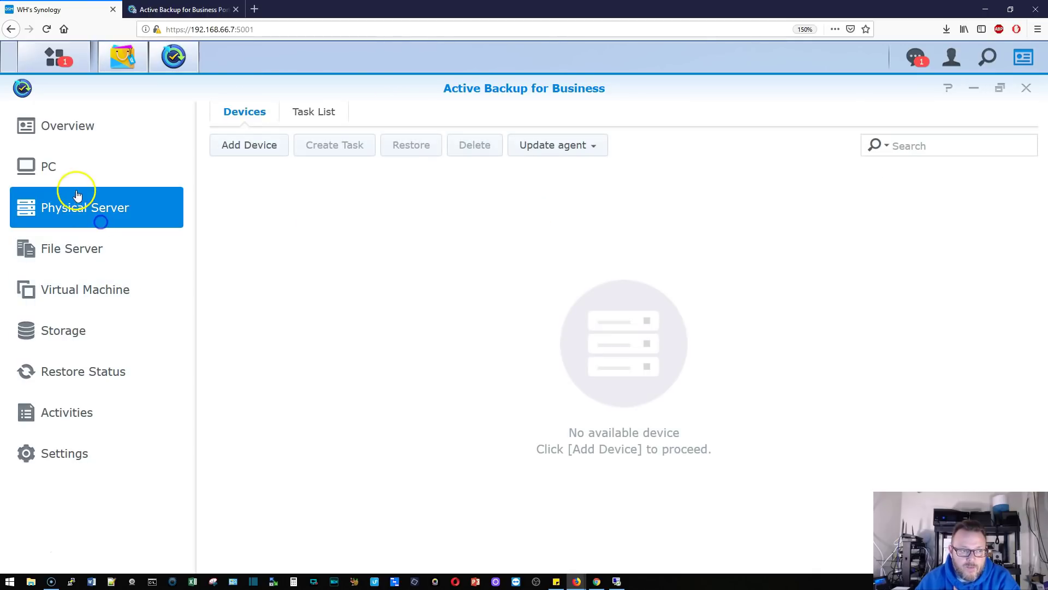
click(77, 175)
click(98, 129)
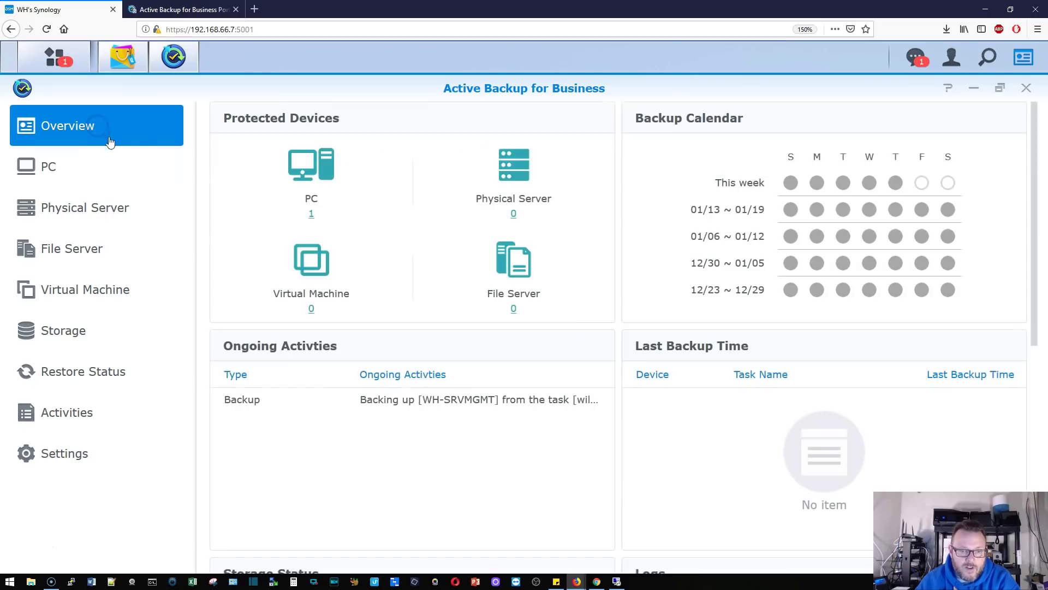
Cycle through Settings, Activities, Restore Status and Storage back to the Active Backup Overview.
click(74, 457)
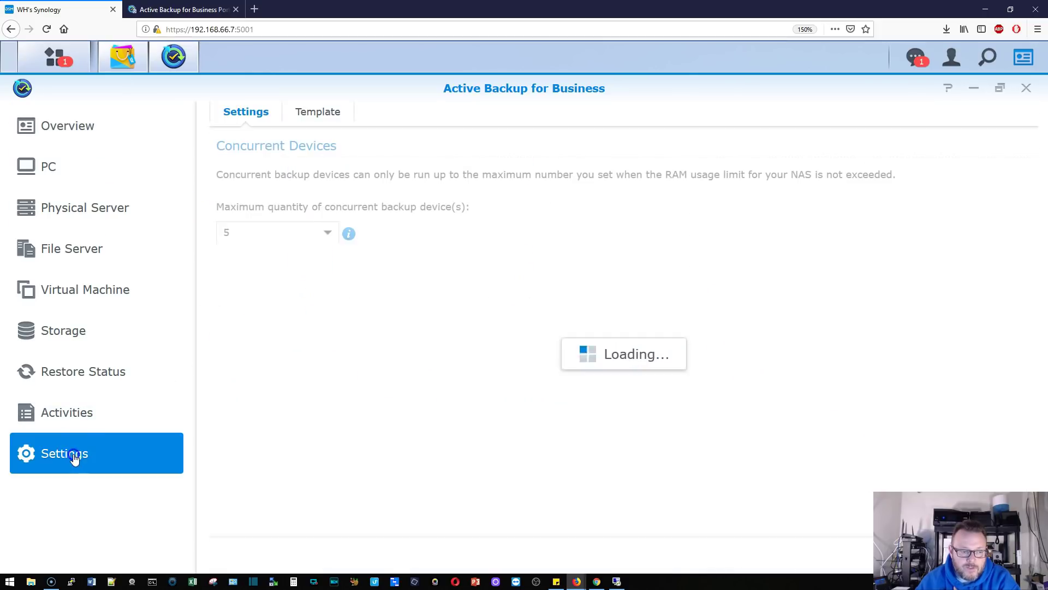
click(83, 413)
click(101, 374)
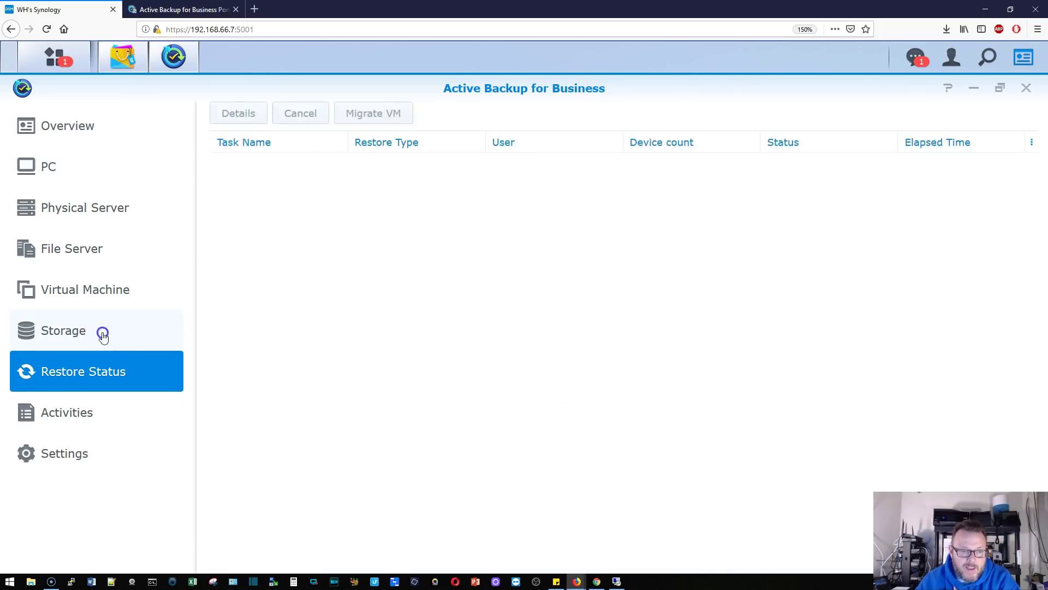
click(101, 332)
click(87, 132)
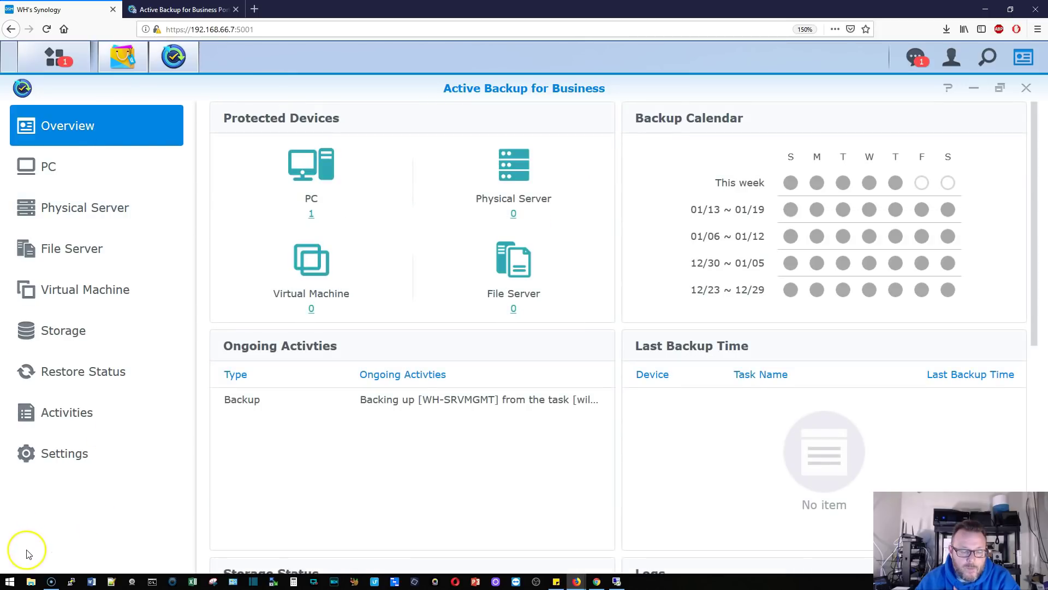
key(alt+Tab)
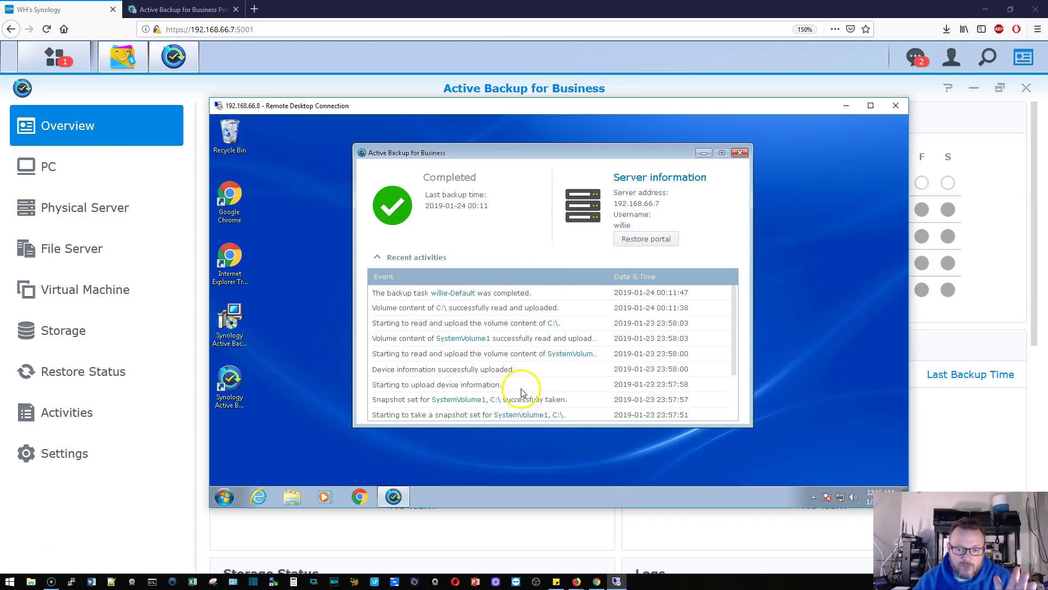
scroll(519, 393, down, 2)
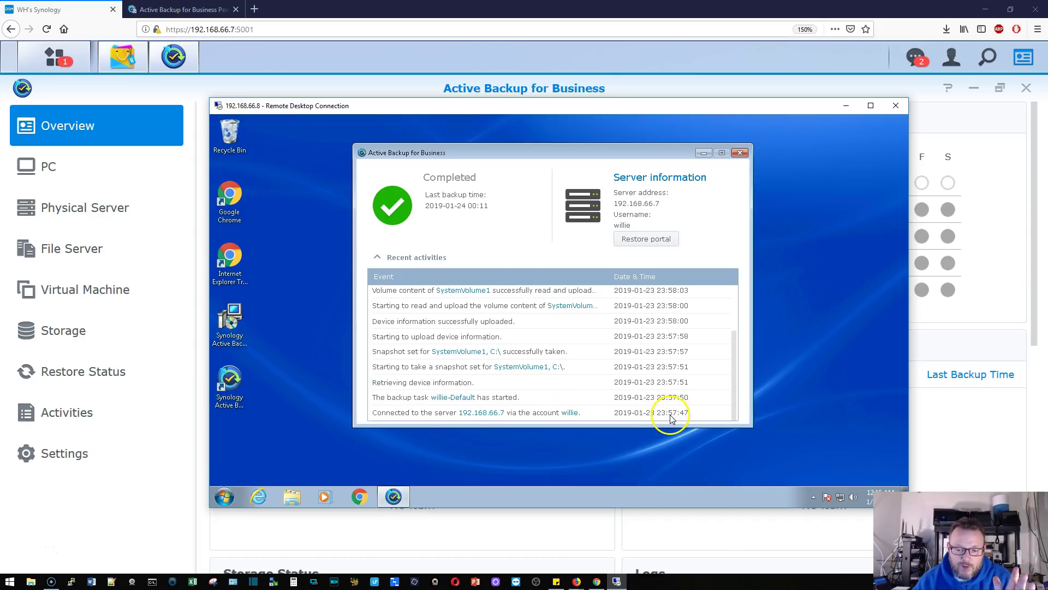
scroll(671, 417, up, 2)
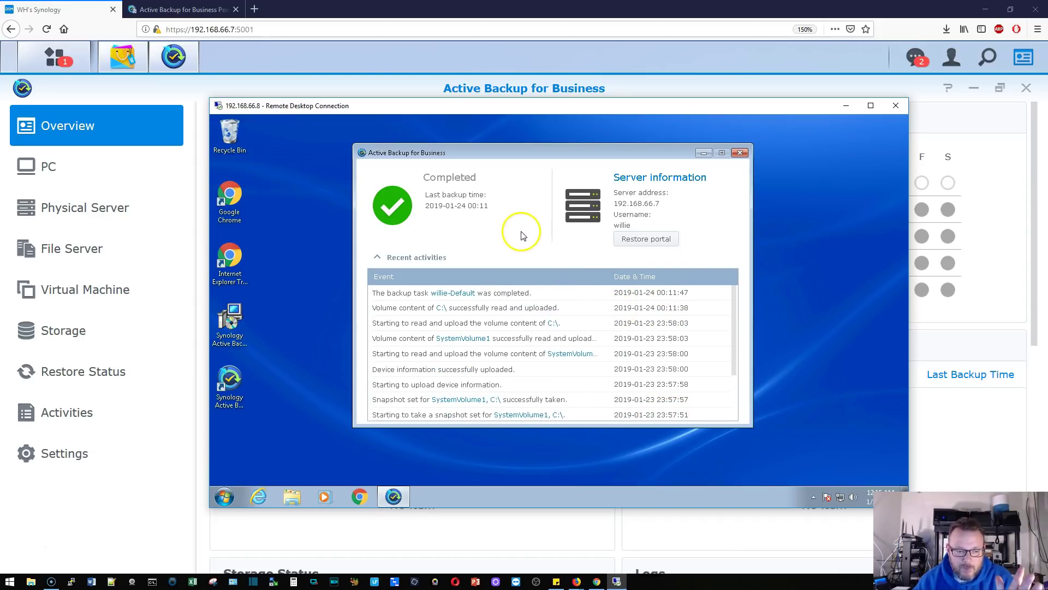
Check the PC device and backup task lists, then the Storage page's deduplication details.
click(59, 171)
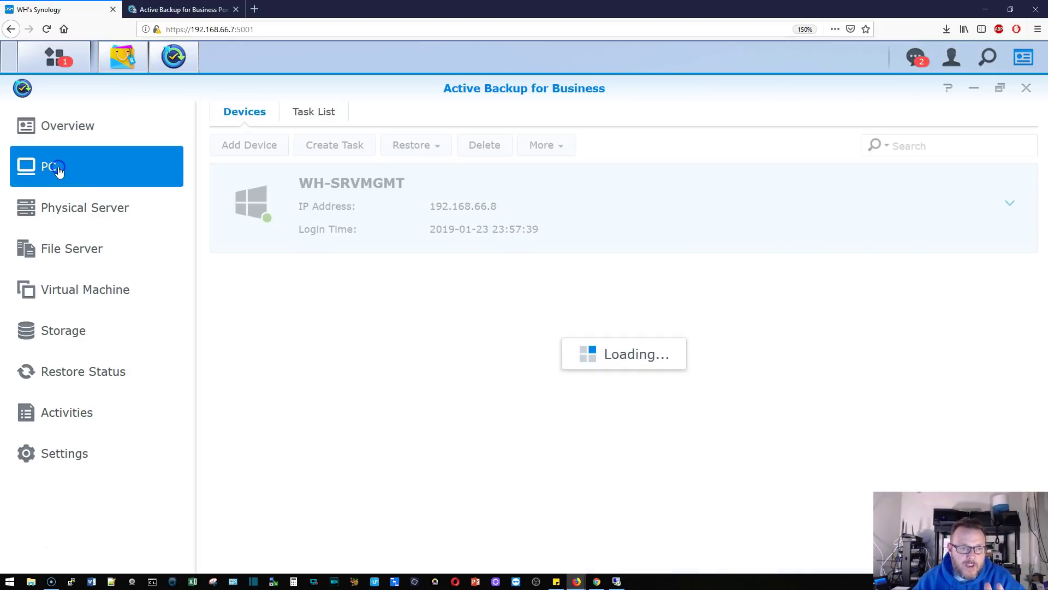
click(323, 114)
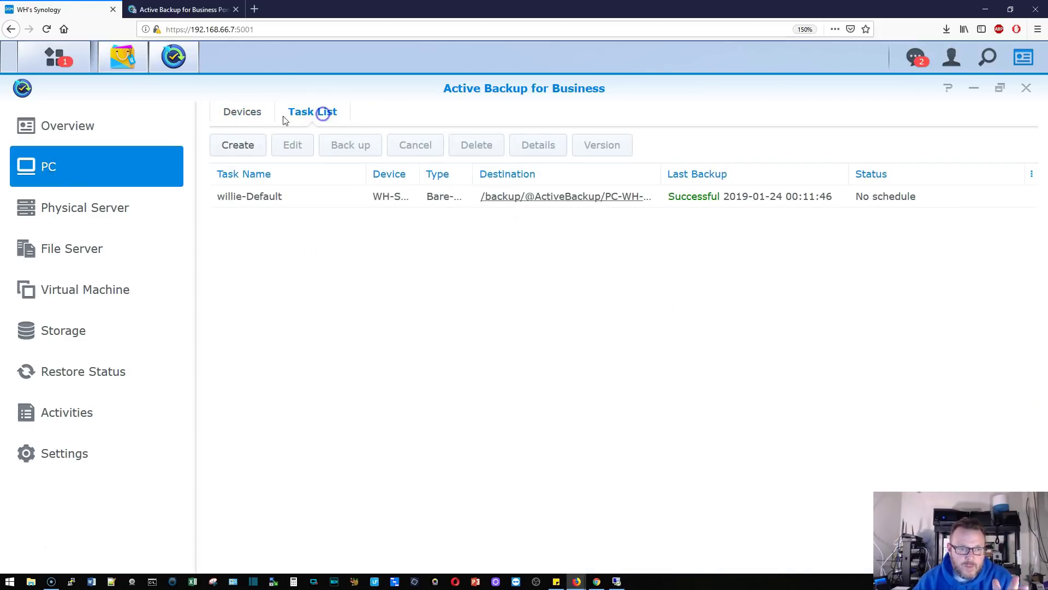
click(243, 111)
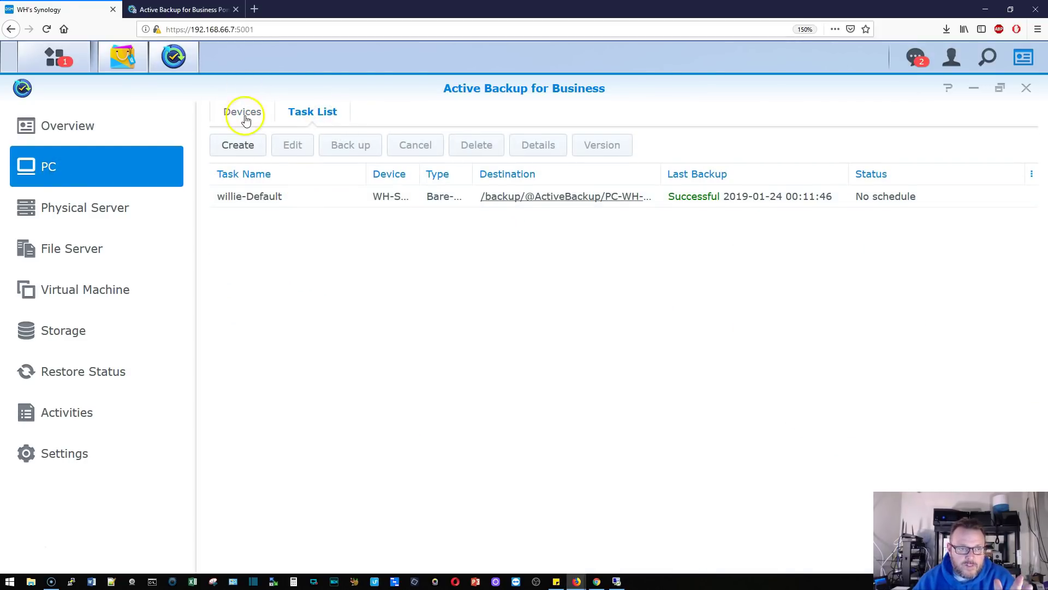
click(50, 323)
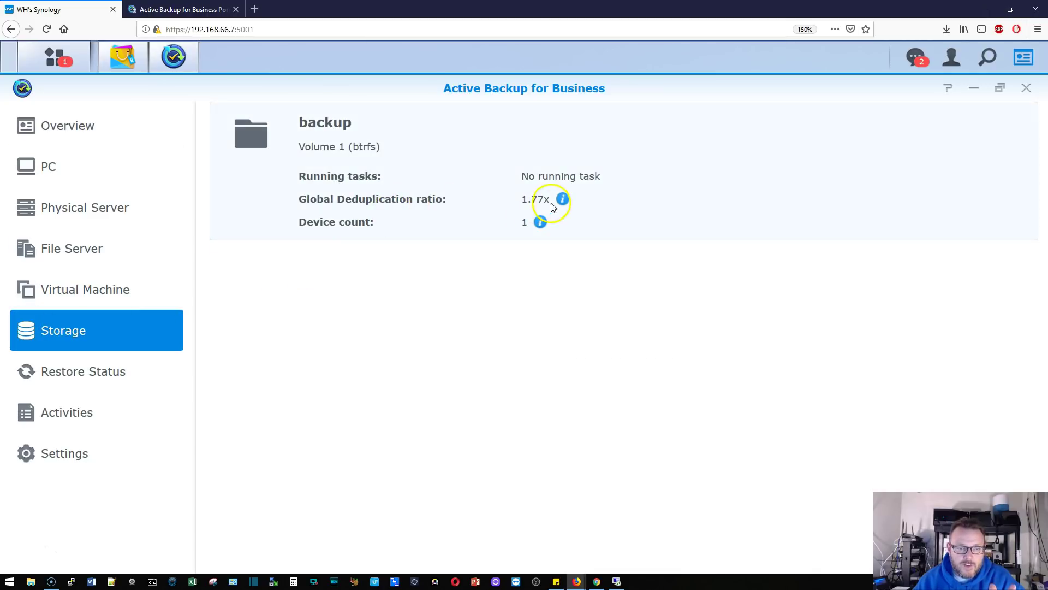
mouse_move(567, 201)
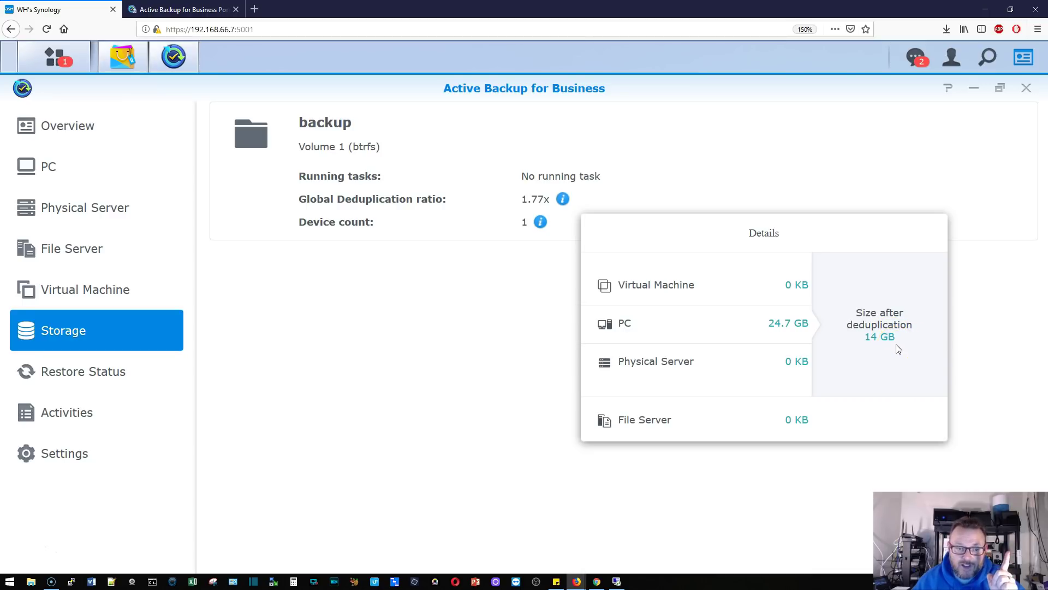
Review the Activities Log, Task History and Report for willie-Default's success, then return to Overview.
click(82, 425)
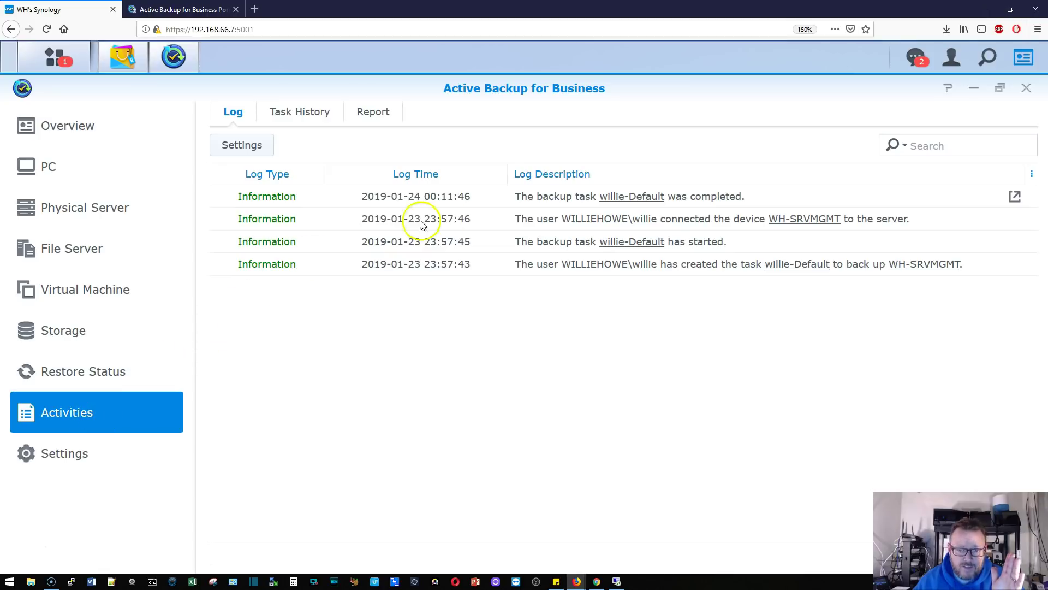
click(302, 113)
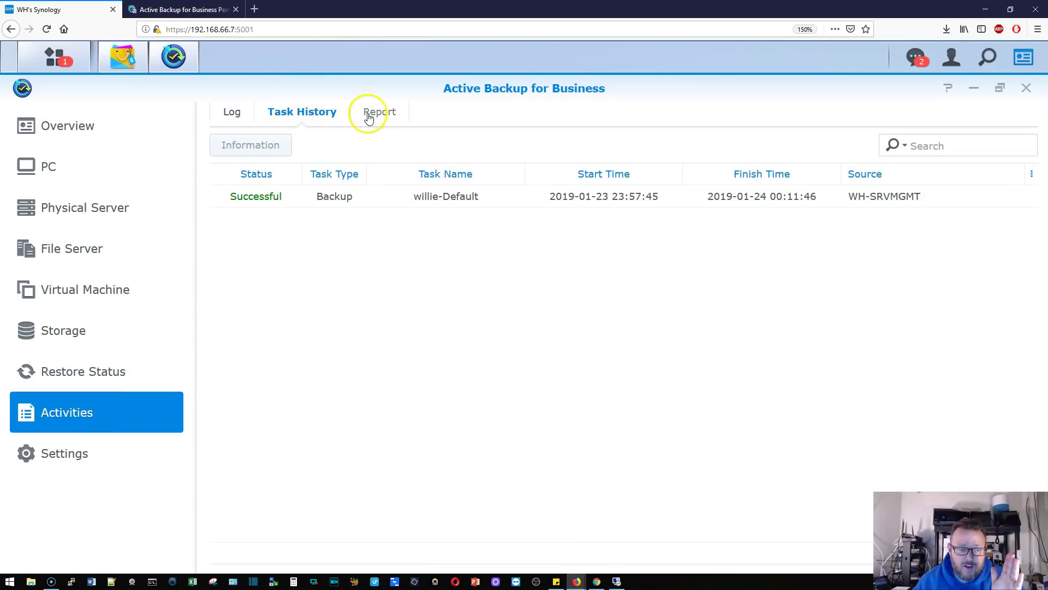
click(365, 114)
click(305, 111)
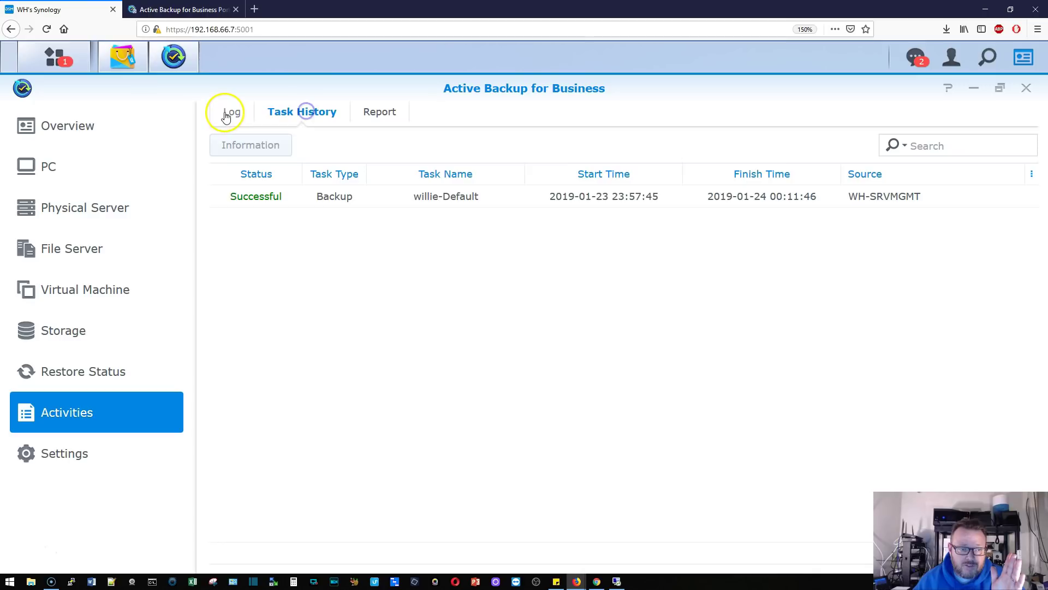
click(226, 115)
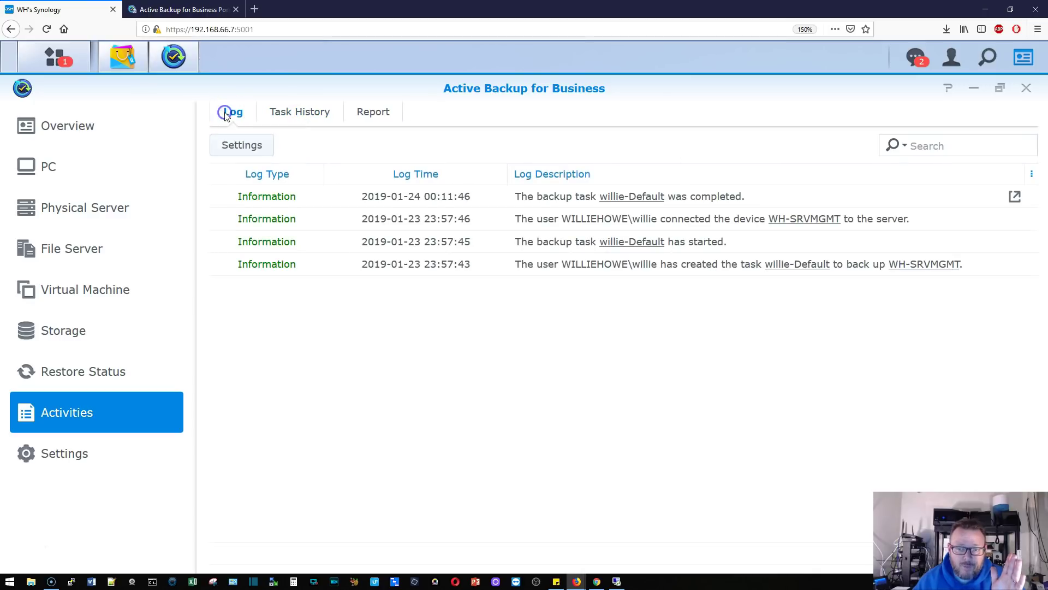
click(74, 128)
Reload the restore portal and expand the backed-up C: drive.
click(178, 9)
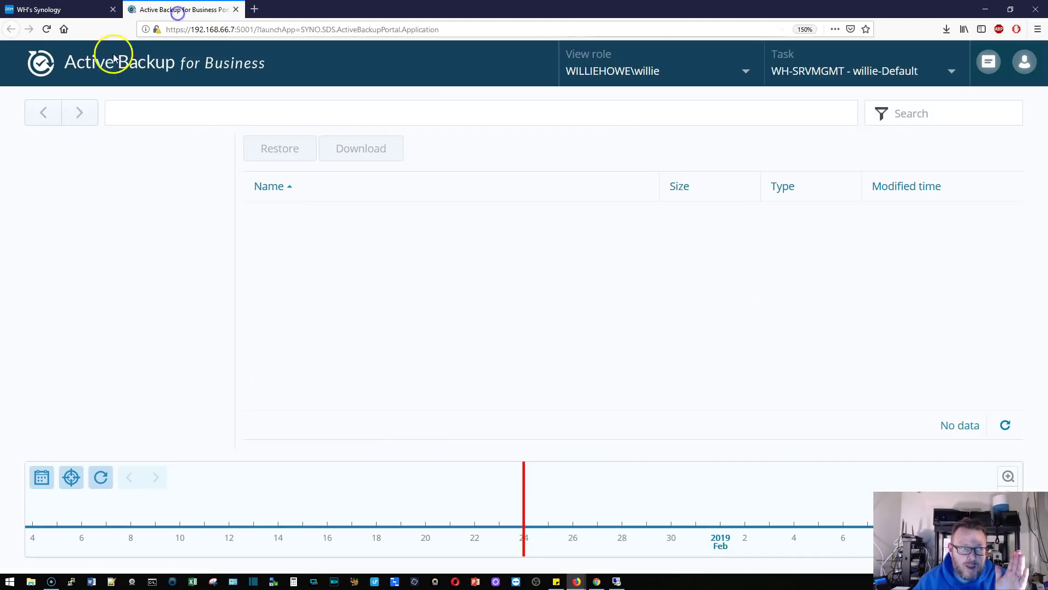
click(47, 29)
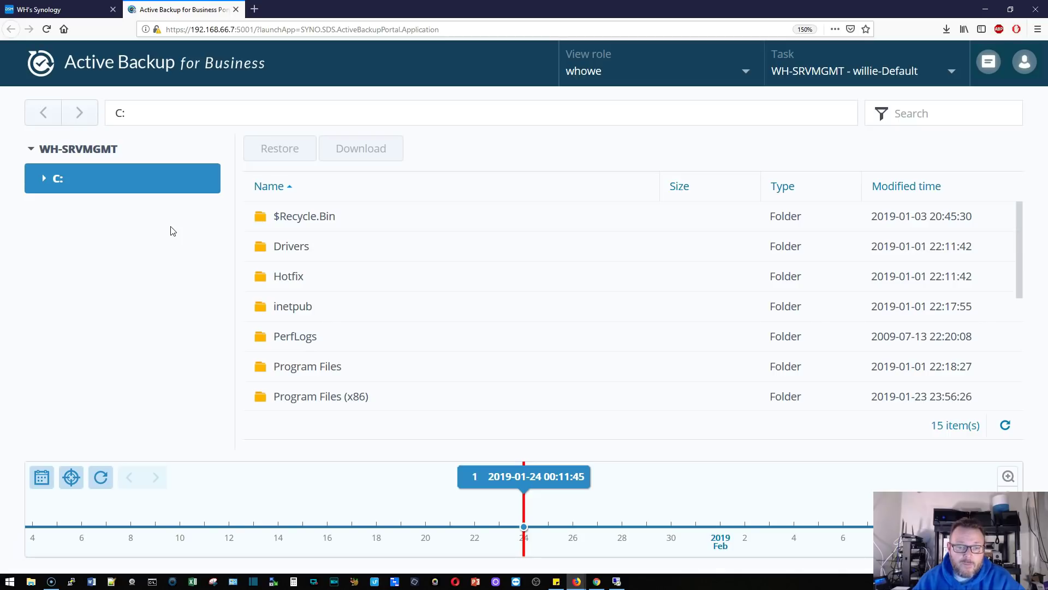
click(43, 179)
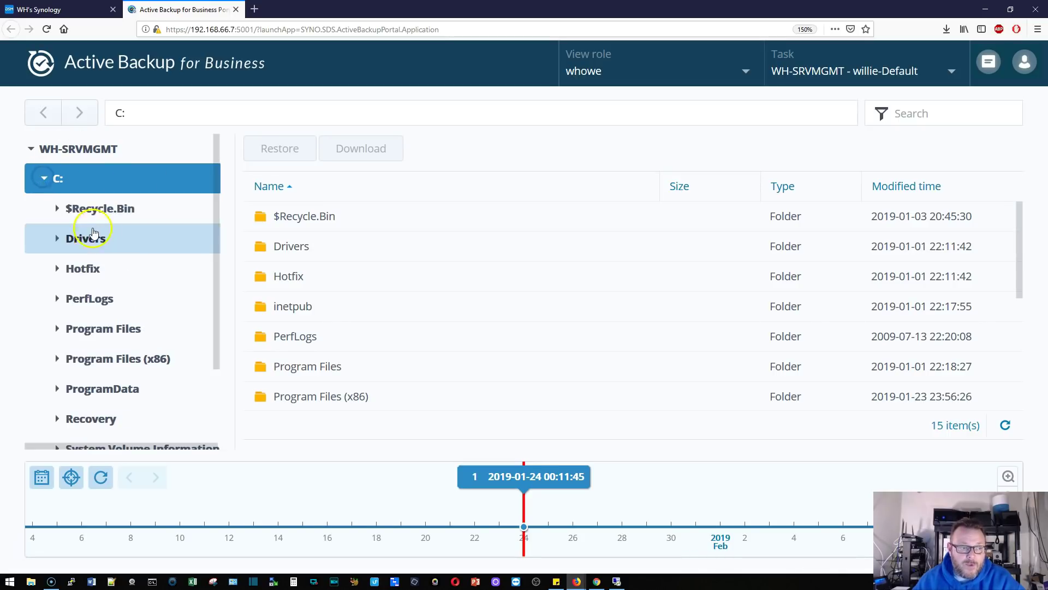
scroll(118, 286, down, 3)
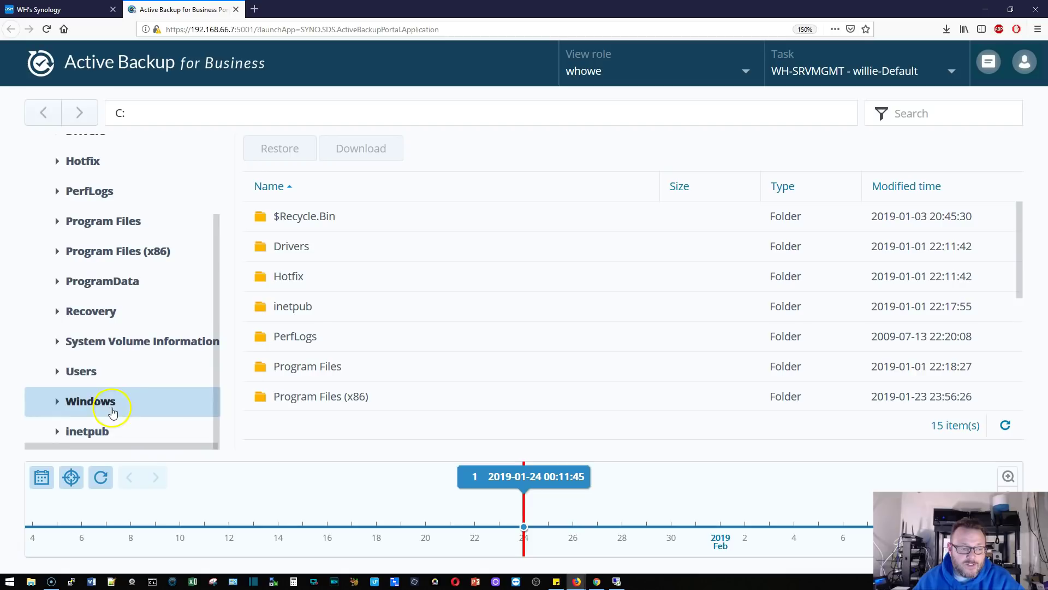
scroll(106, 395, up, 3)
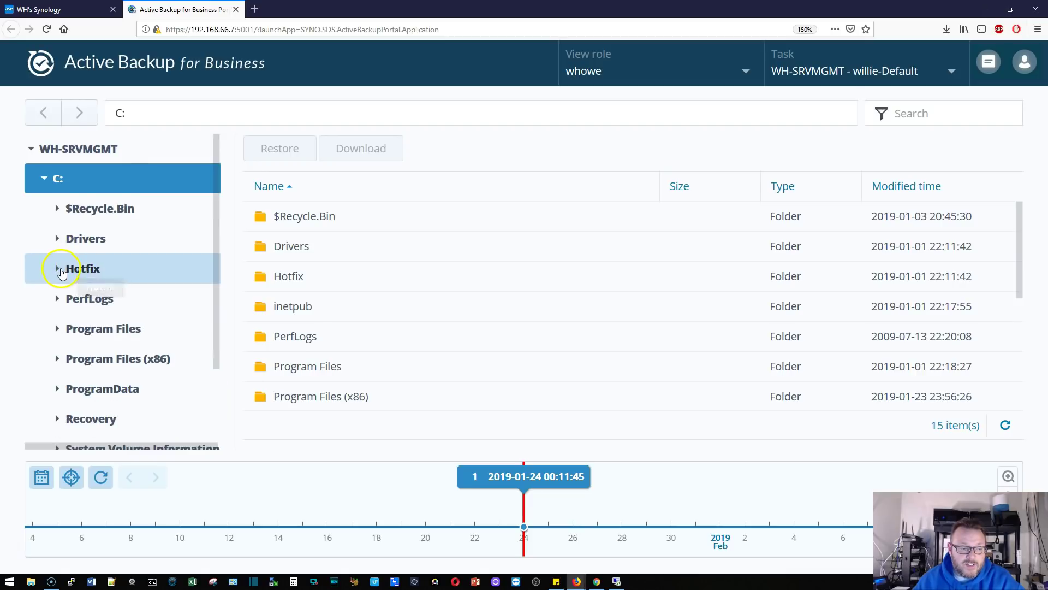
Navigate C: > Hotfix > LocalPack > x64 and select Windows-LocalPack-BR-Package.cab, then collapse C:.
click(58, 268)
click(71, 300)
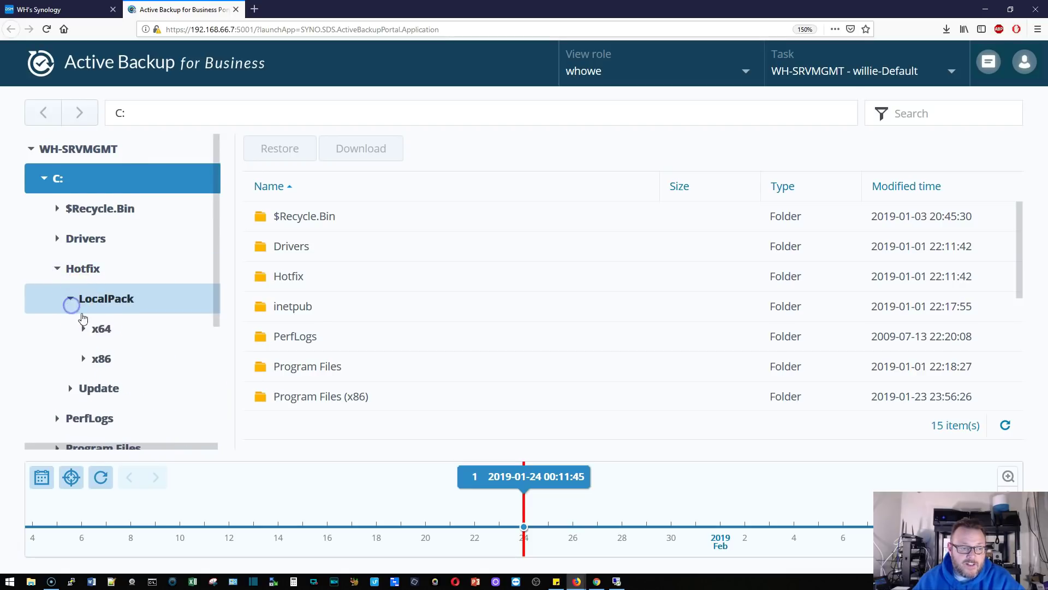
click(83, 328)
click(112, 338)
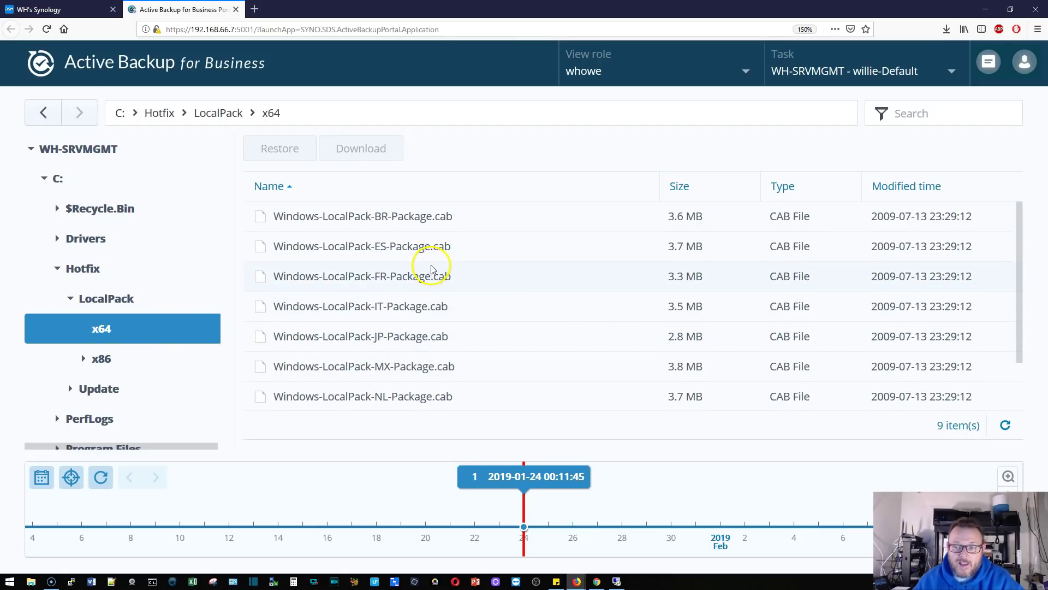
click(386, 219)
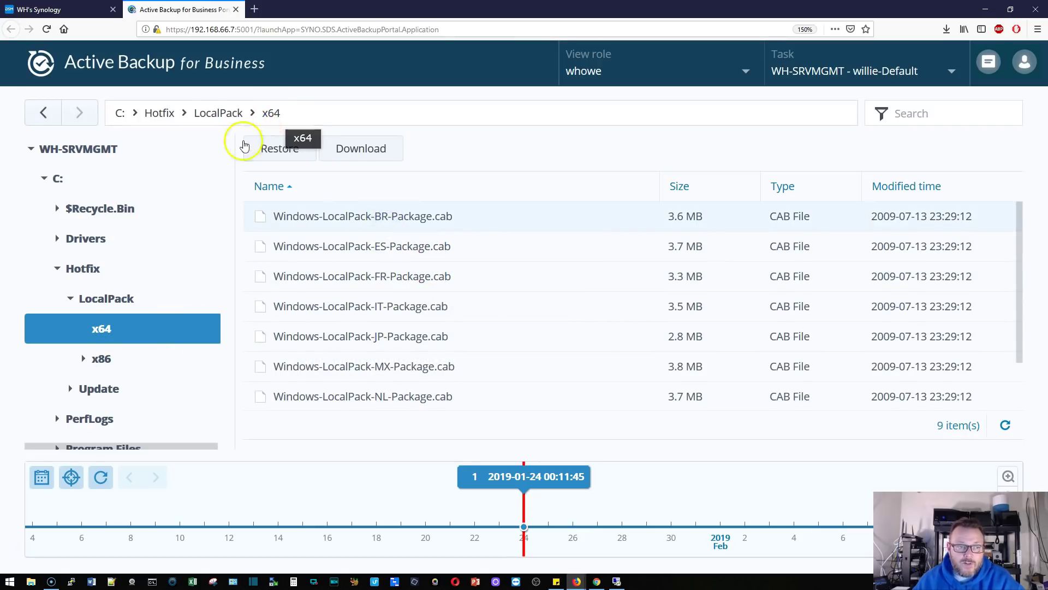
click(43, 180)
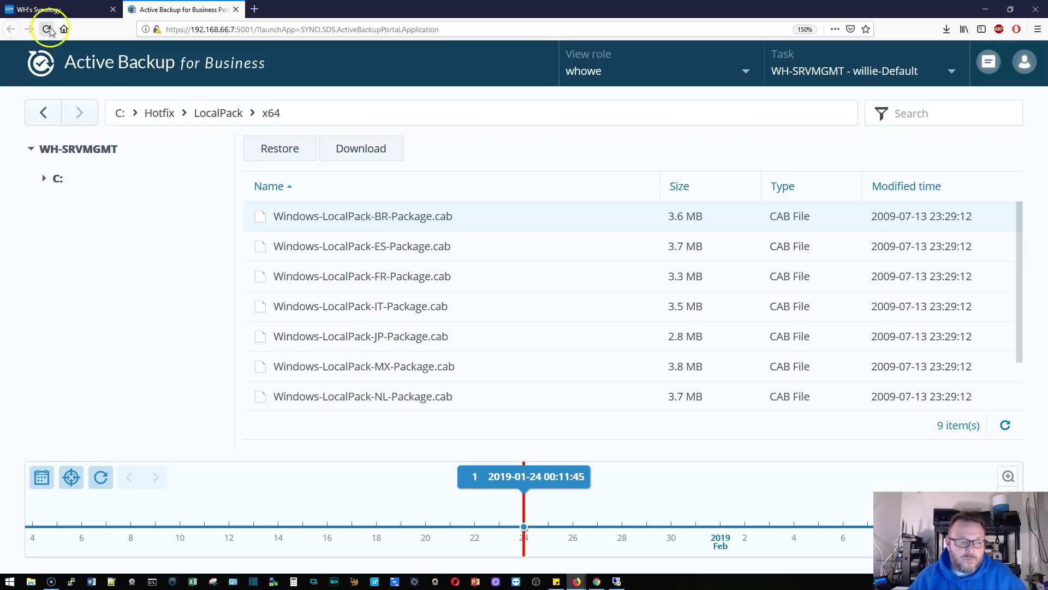
click(63, 10)
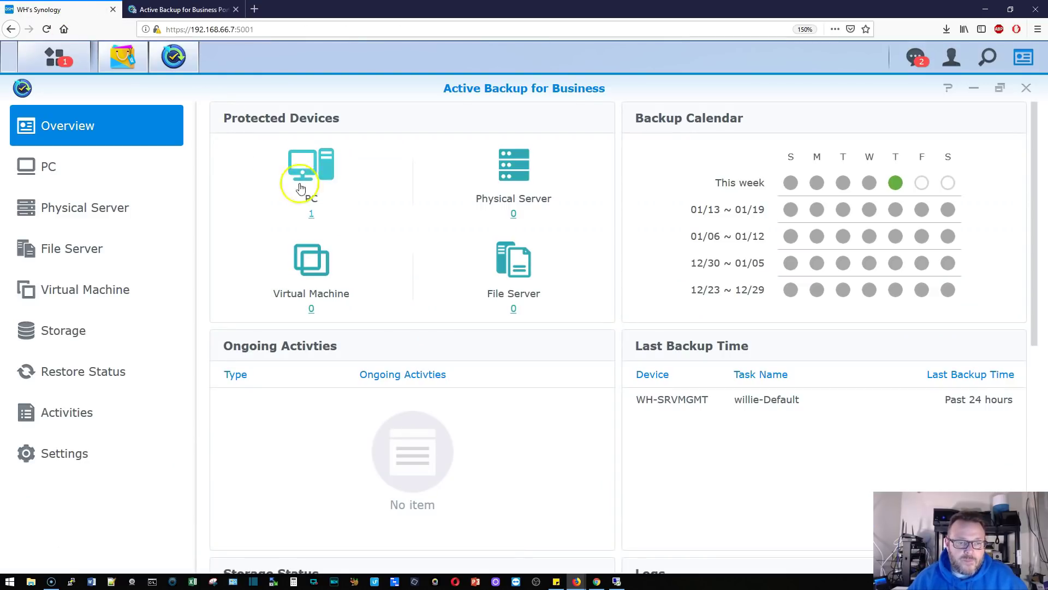
Open the PC Devices list showing WH-SRVMGMT and drop down its Restore options.
click(312, 214)
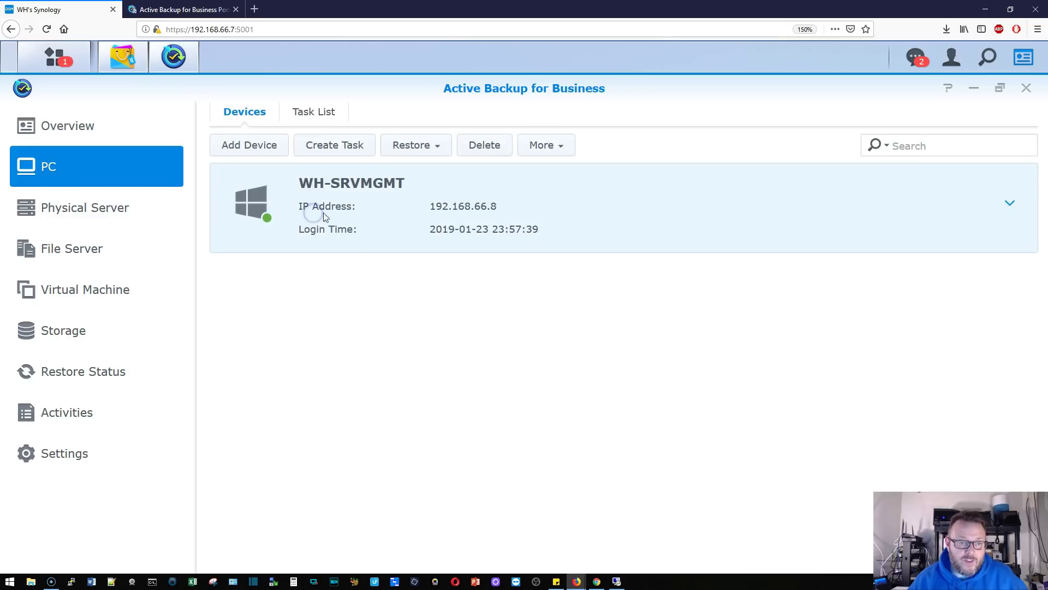
click(178, 10)
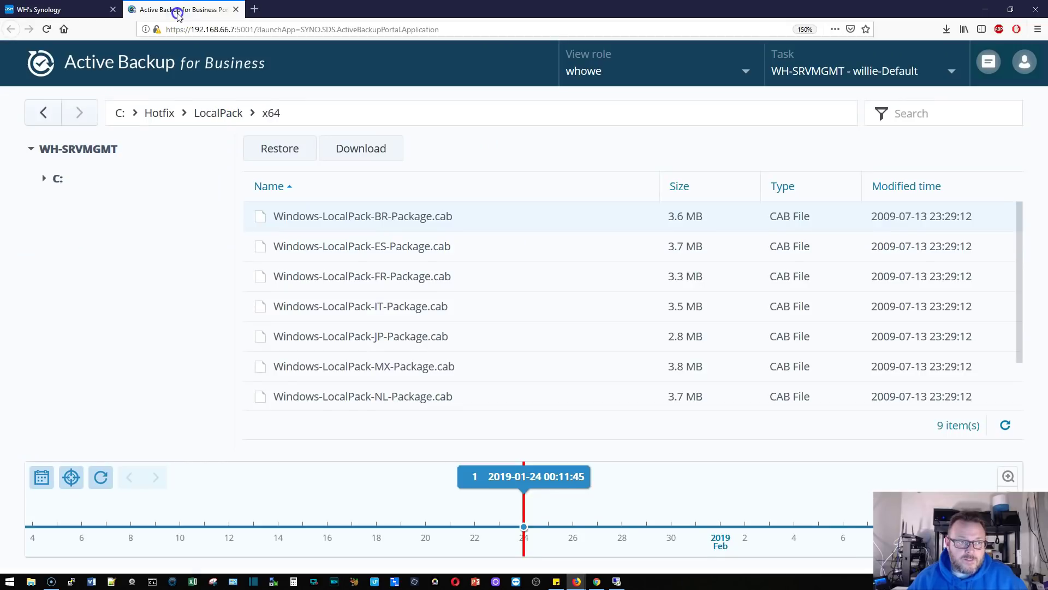
click(70, 11)
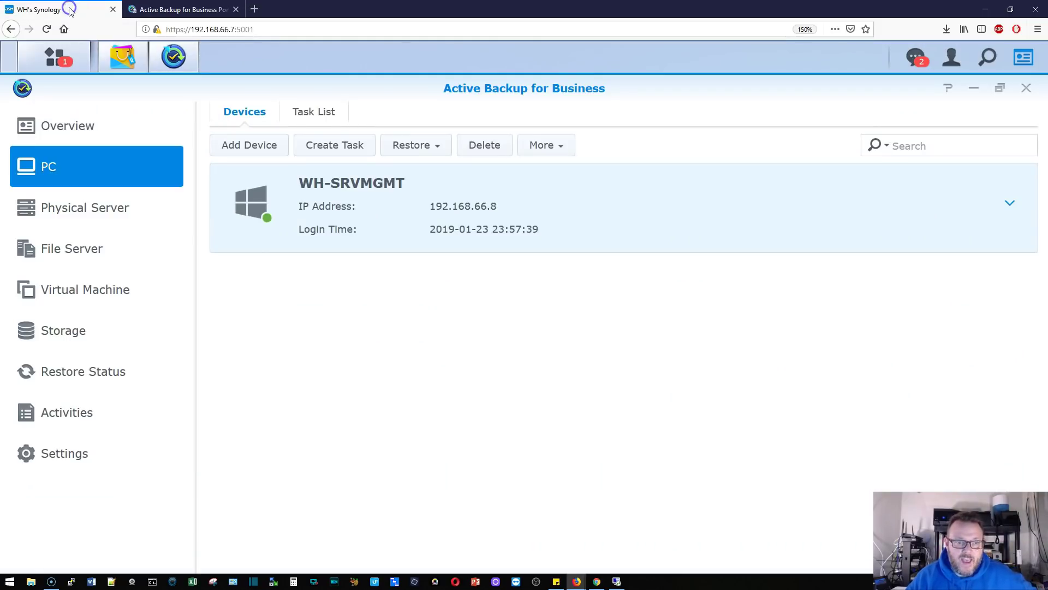
click(434, 153)
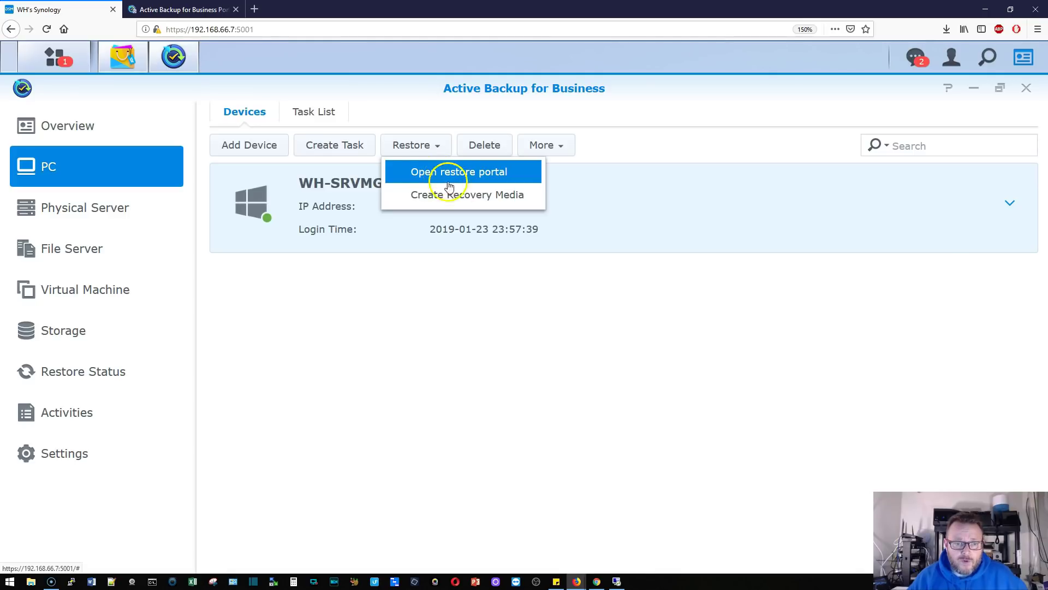
click(176, 7)
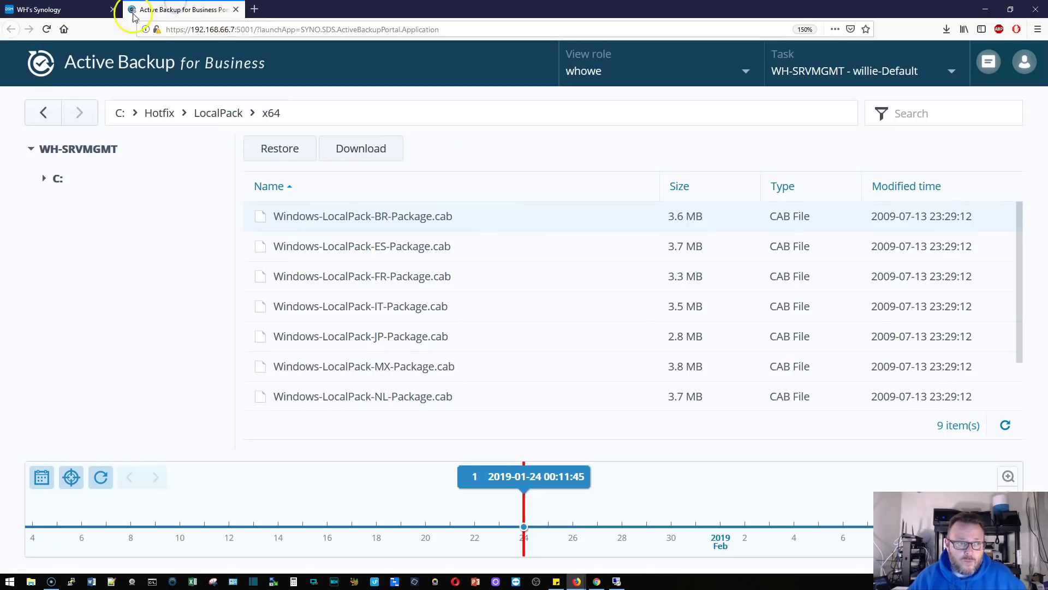
click(60, 9)
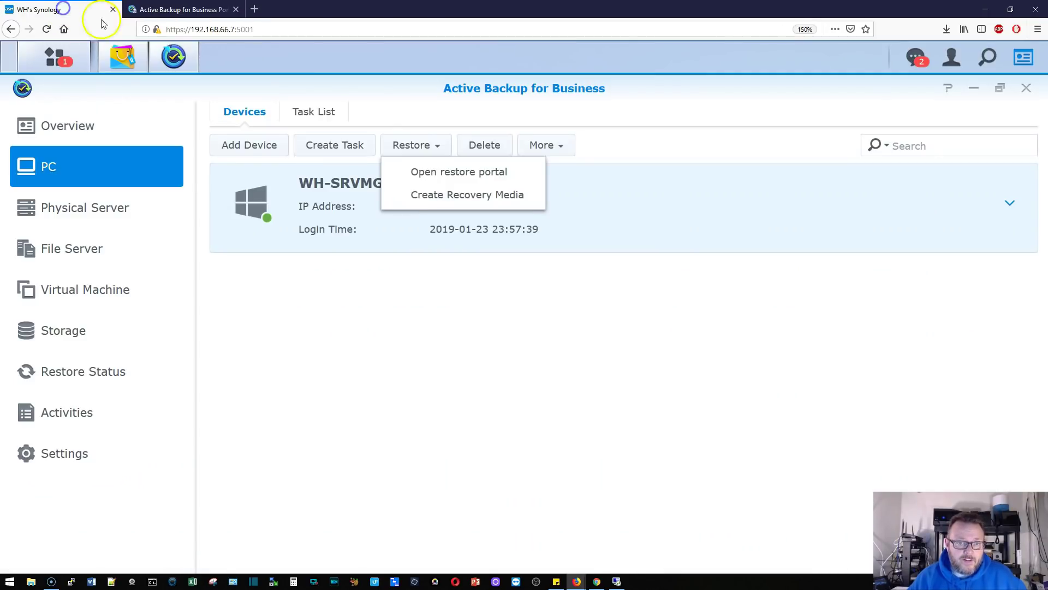
Choose Create Recovery Media, open the Recovery Media Creation Guide PDF, then close the dialog.
click(435, 209)
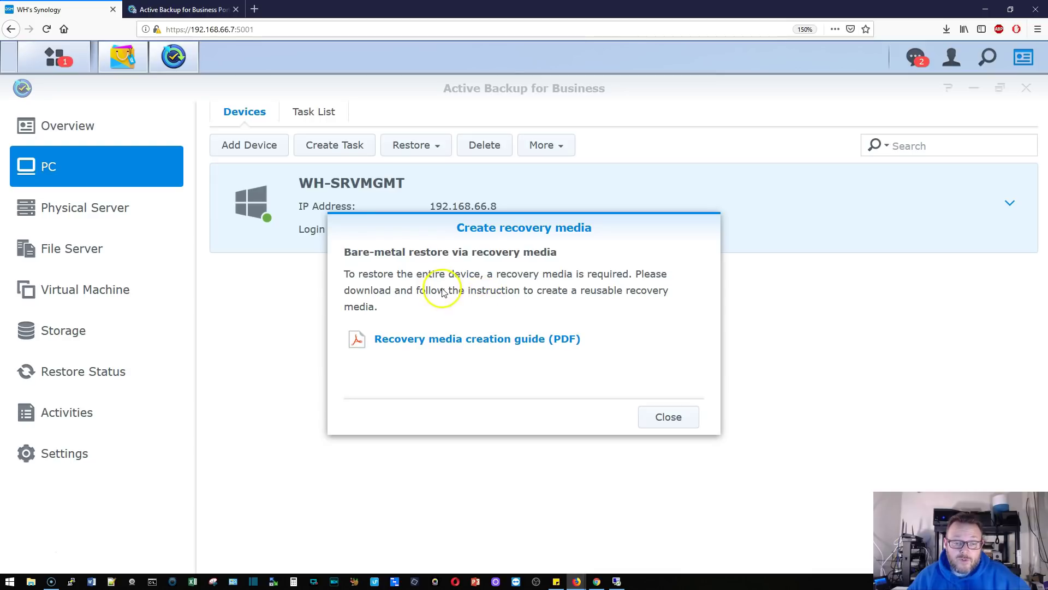
click(527, 342)
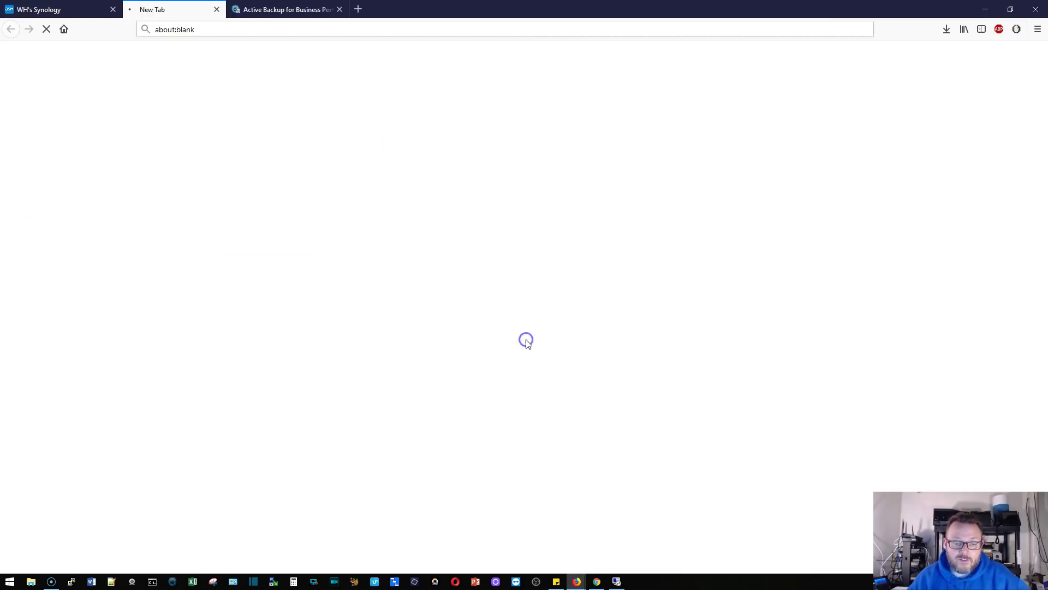
scroll(531, 349, down, 6)
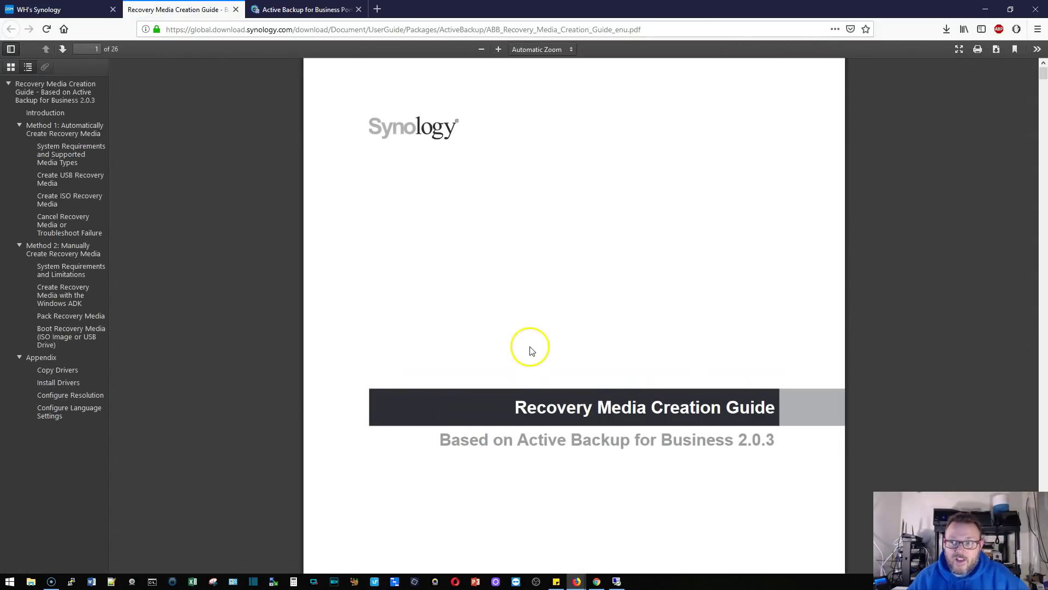
scroll(529, 347, up, 5)
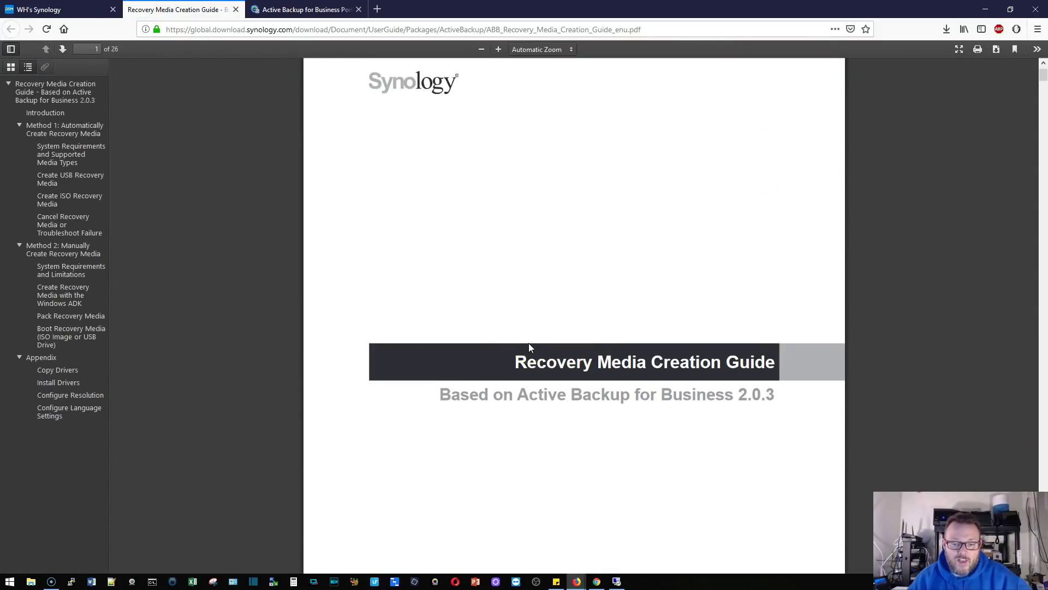
click(74, 8)
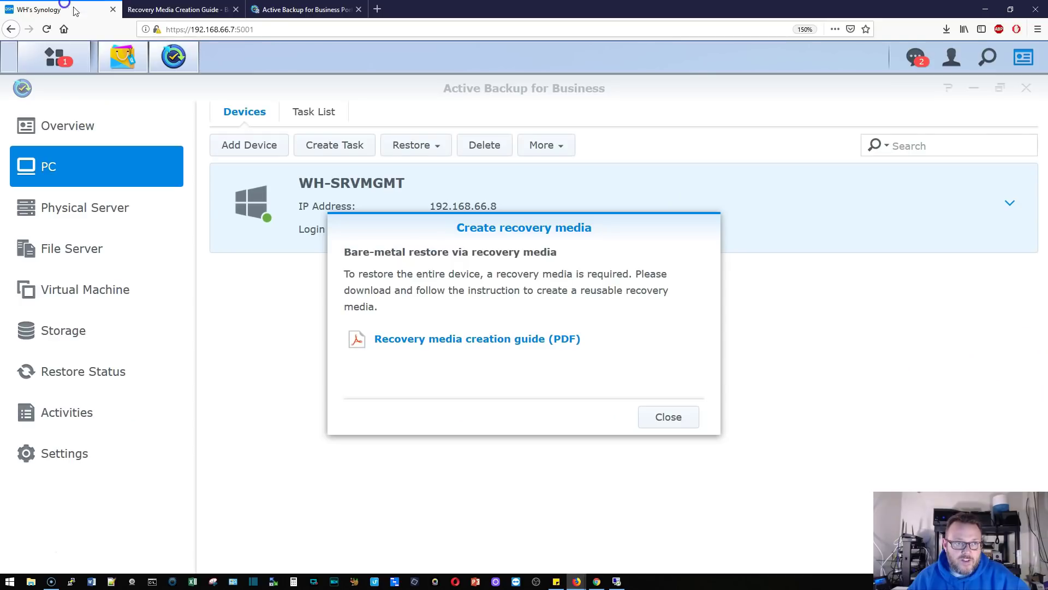
click(672, 417)
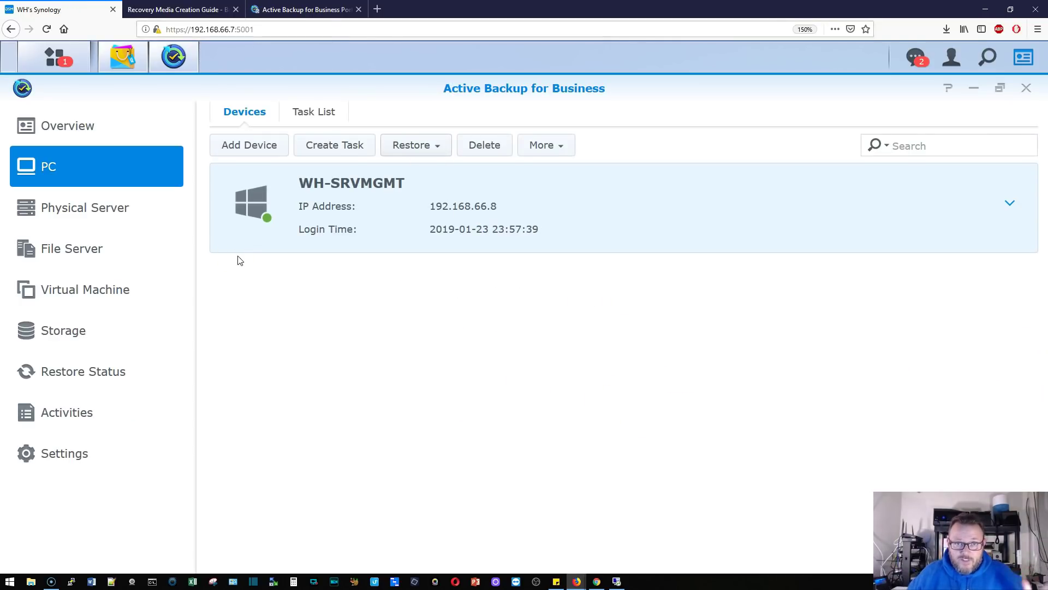
click(491, 440)
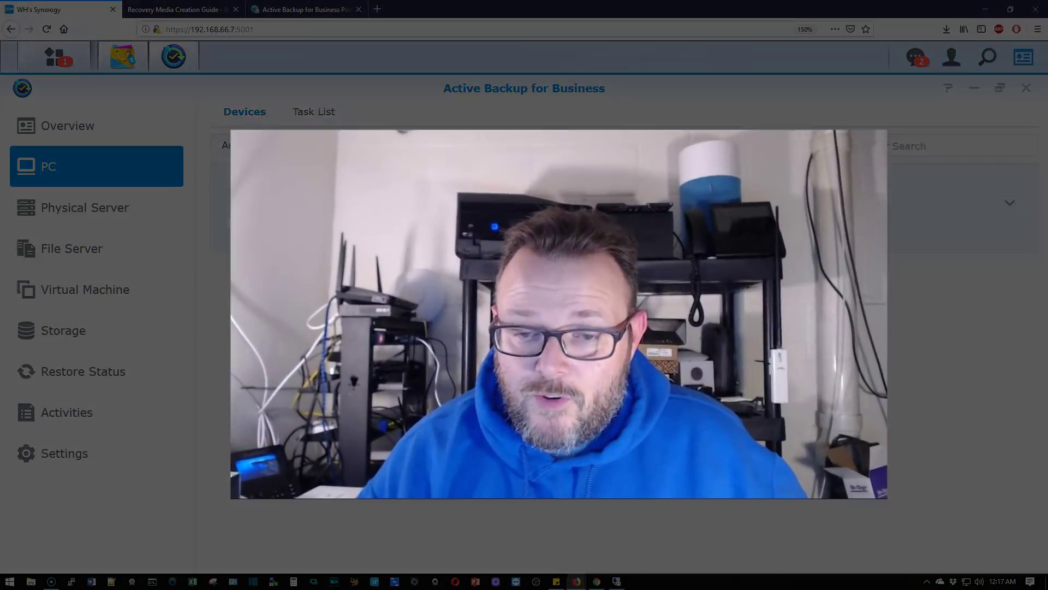